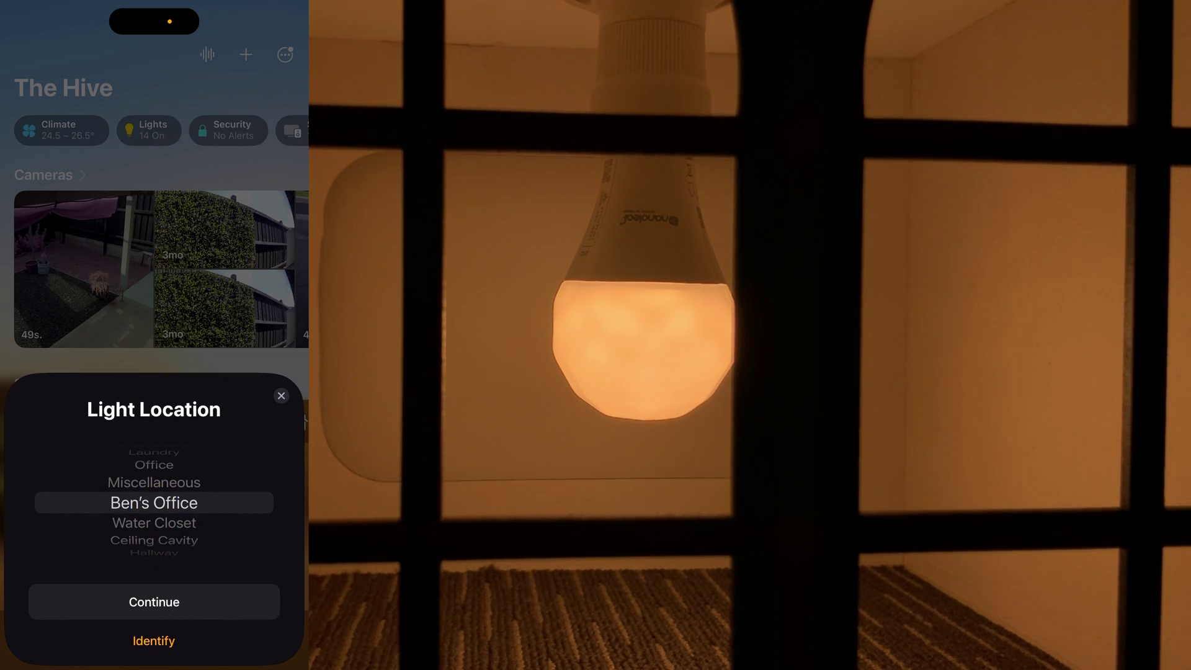
pyautogui.scroll(2, 154, 503)
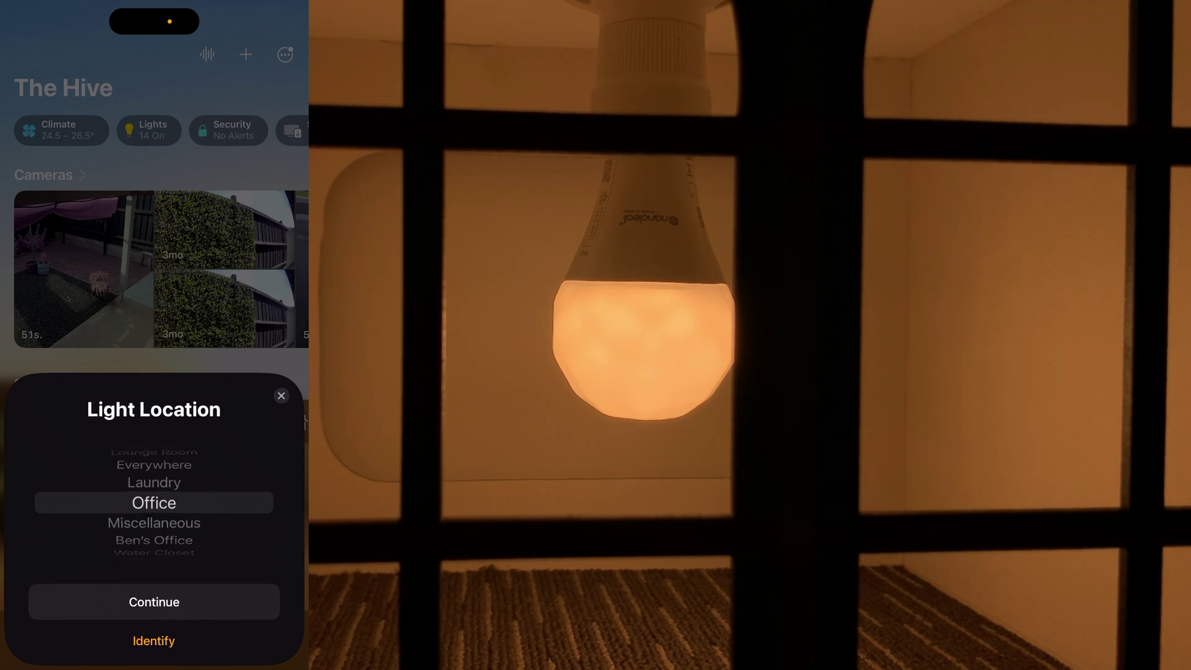
# - Assign the bulb to Office, name it Nanoleaf 1, and skip automations
pyautogui.click(153, 602)
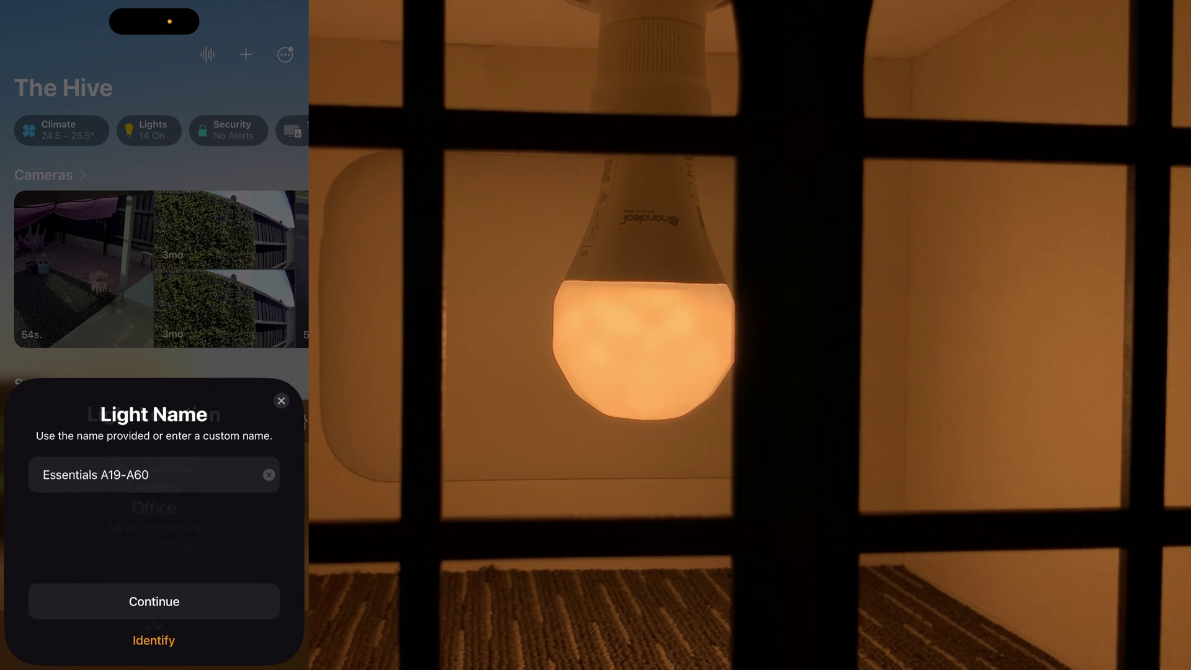
pyautogui.click(154, 475)
pyautogui.click(270, 227)
pyautogui.write('Nanoleaf 1')
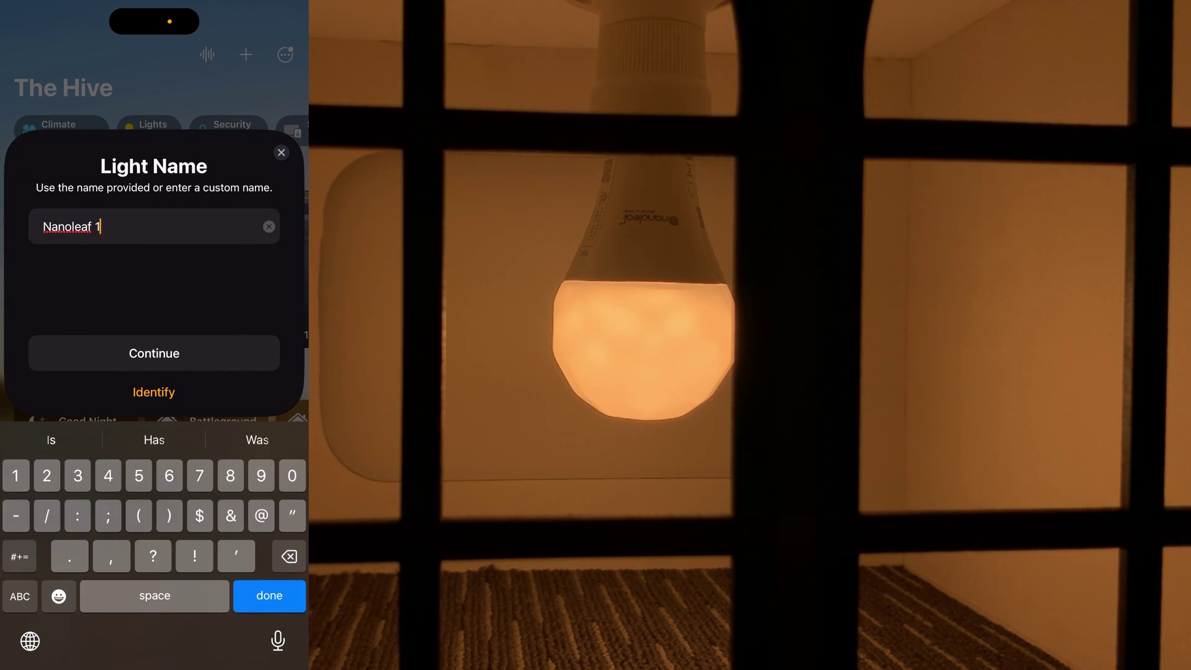
pyautogui.click(269, 595)
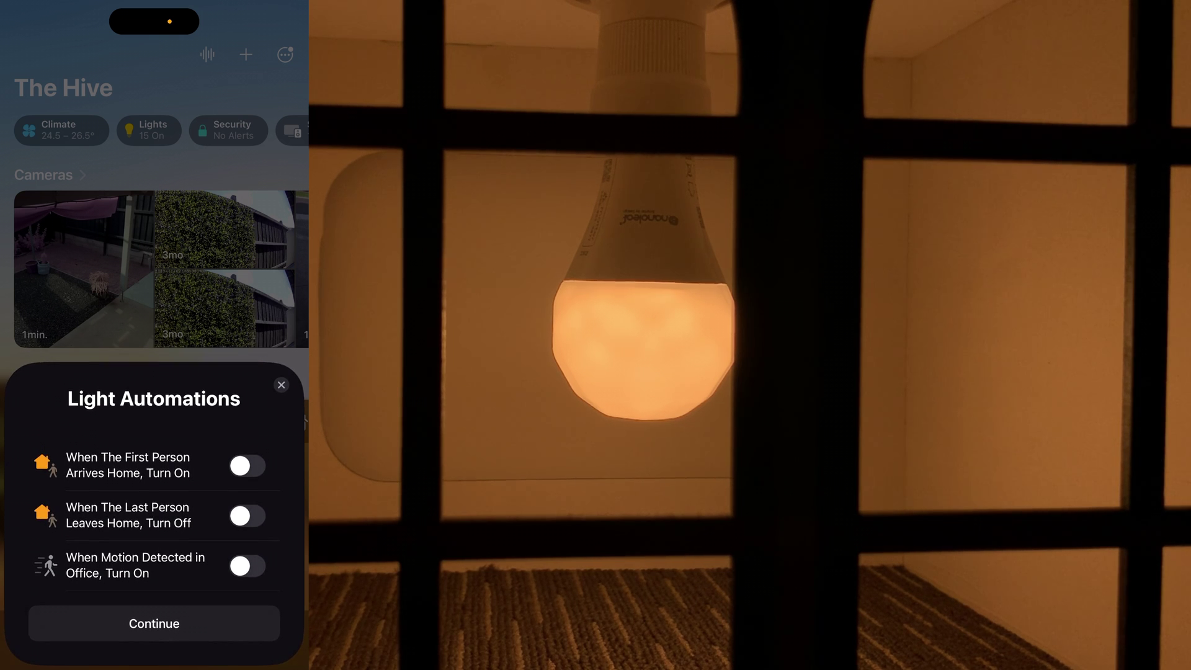
pyautogui.click(154, 624)
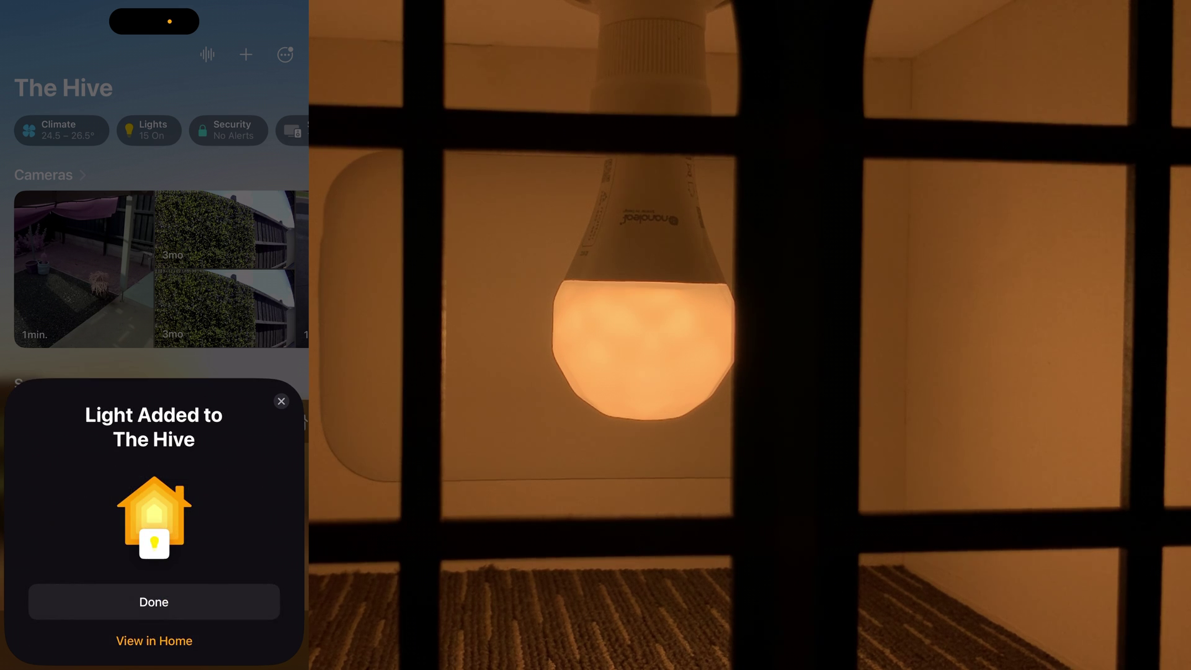
# - Open Nanoleaf 1, dim it to about half, and try light blue, warm white and amber
pyautogui.click(153, 602)
pyautogui.click(214, 503)
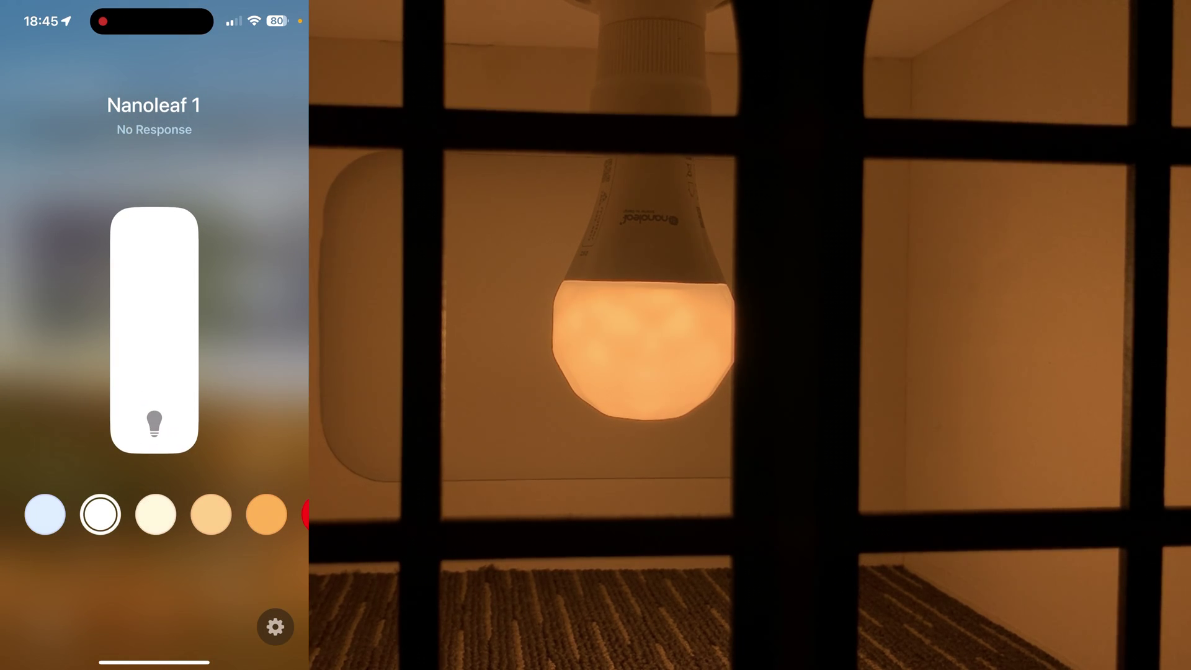
pyautogui.moveTo(154, 224)
pyautogui.mouseDown()
pyautogui.moveTo(154, 433)
pyautogui.moveTo(154, 214)
pyautogui.mouseUp()
pyautogui.click(45, 514)
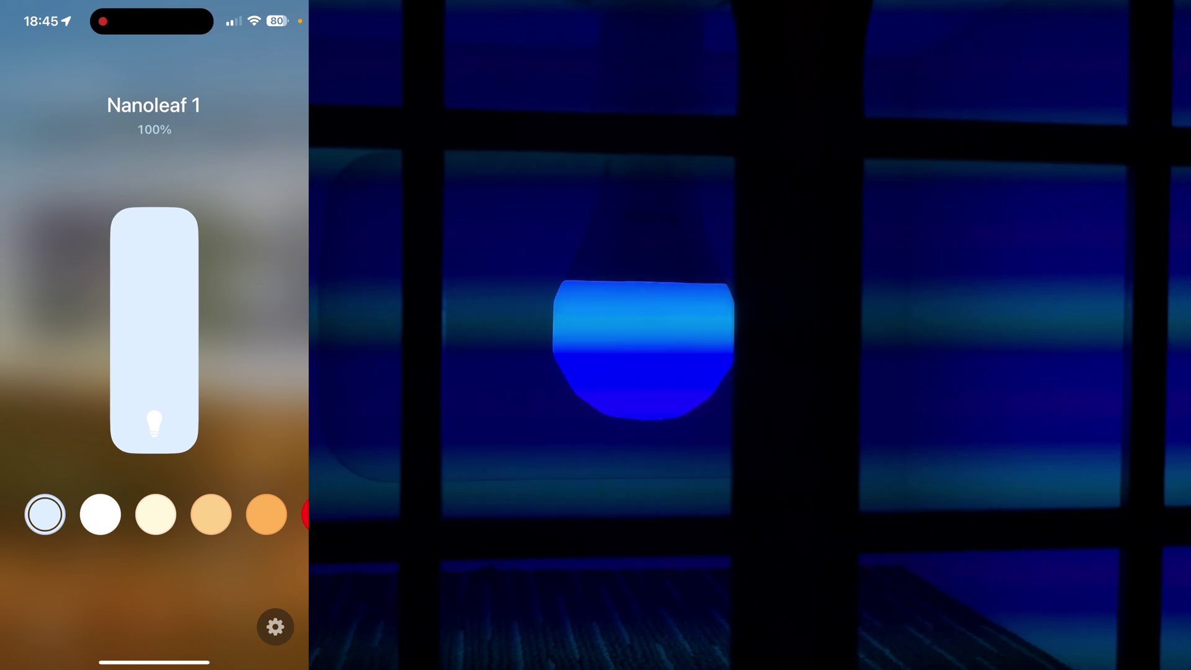
pyautogui.click(156, 513)
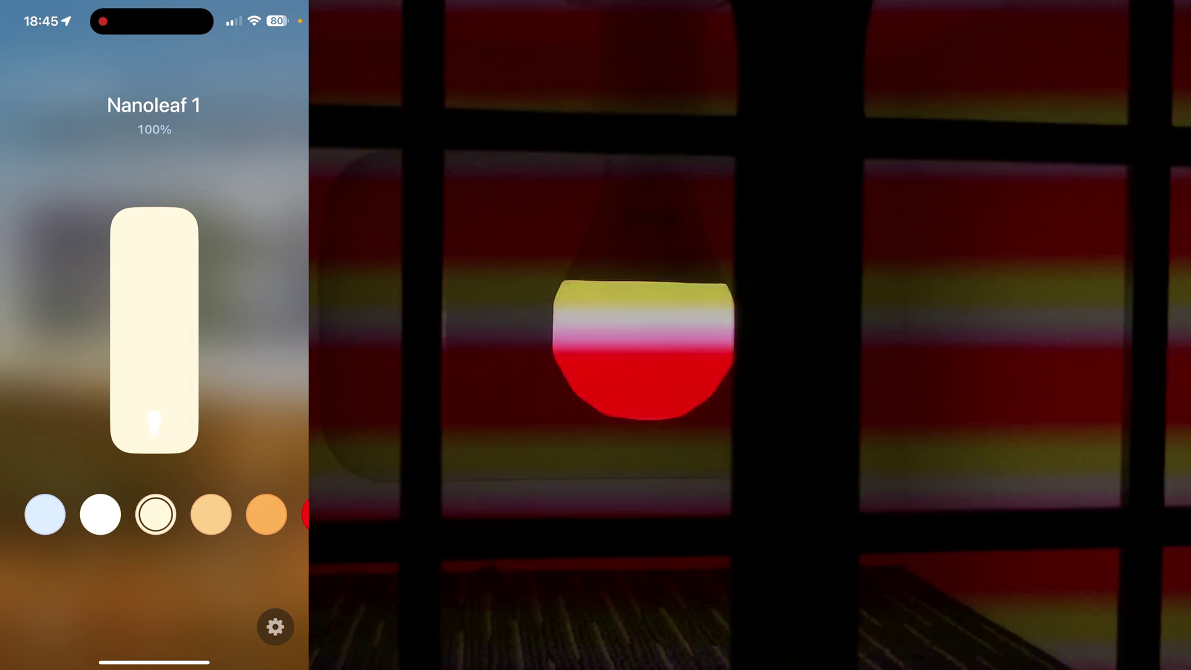
pyautogui.click(211, 514)
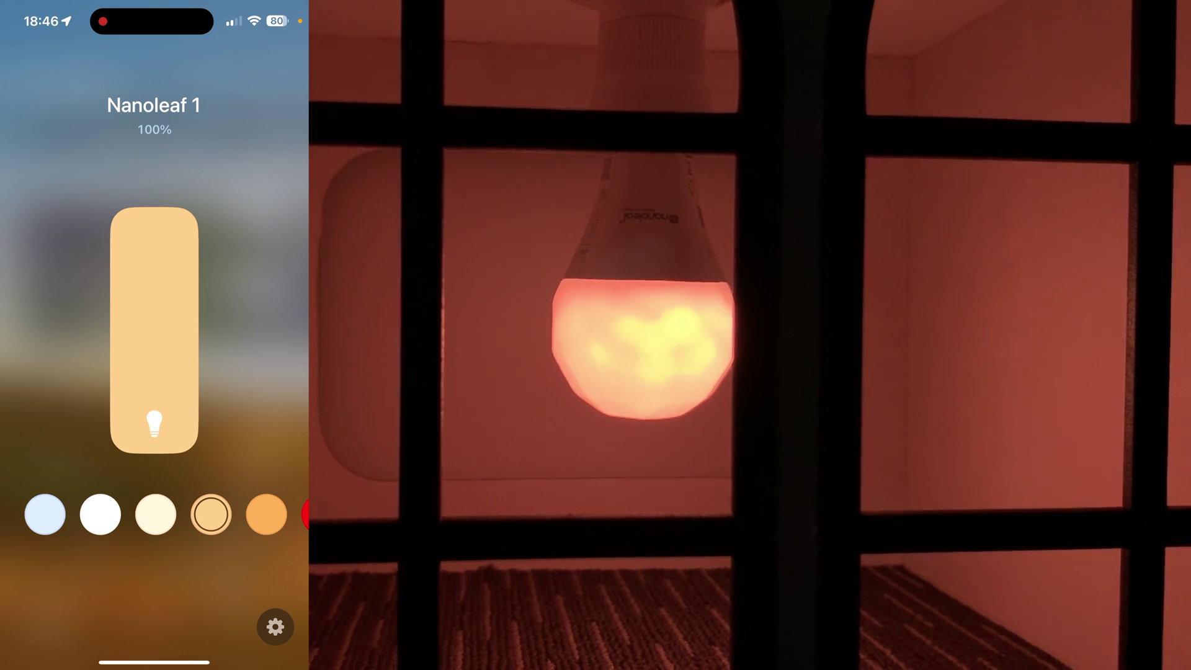
# - Cycle through deeper orange, red, green and white, ending on light blue at about 91%
pyautogui.click(267, 514)
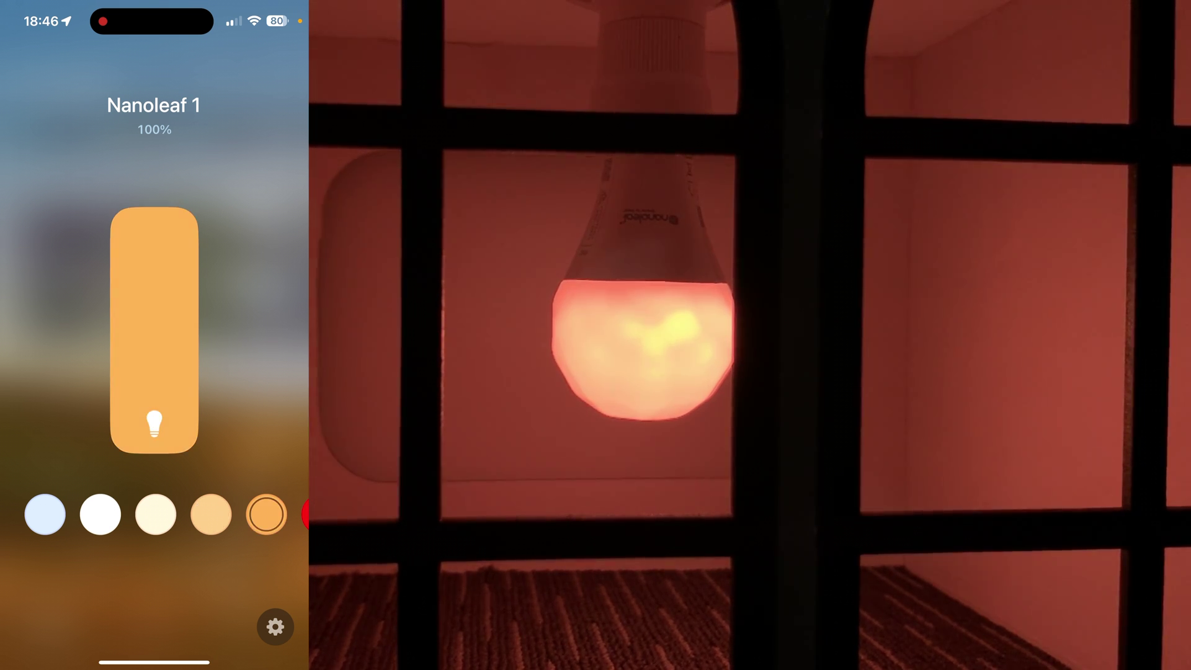
pyautogui.hscroll(2, 168, 514)
pyautogui.click(217, 514)
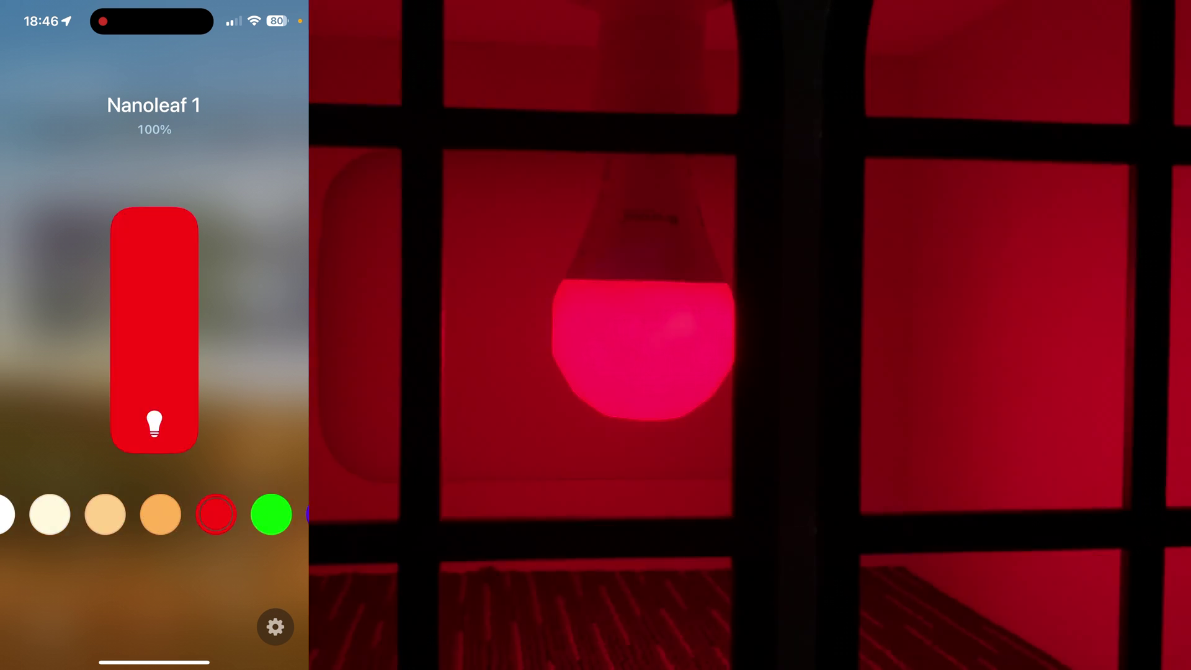
pyautogui.click(272, 513)
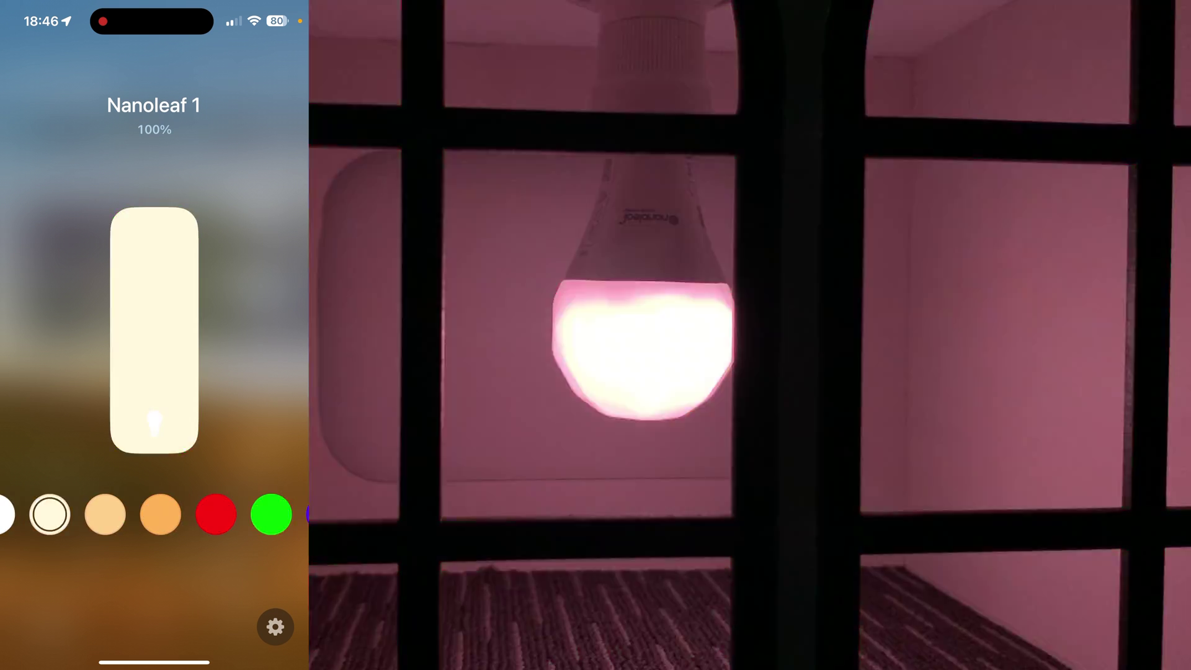
pyautogui.click(100, 515)
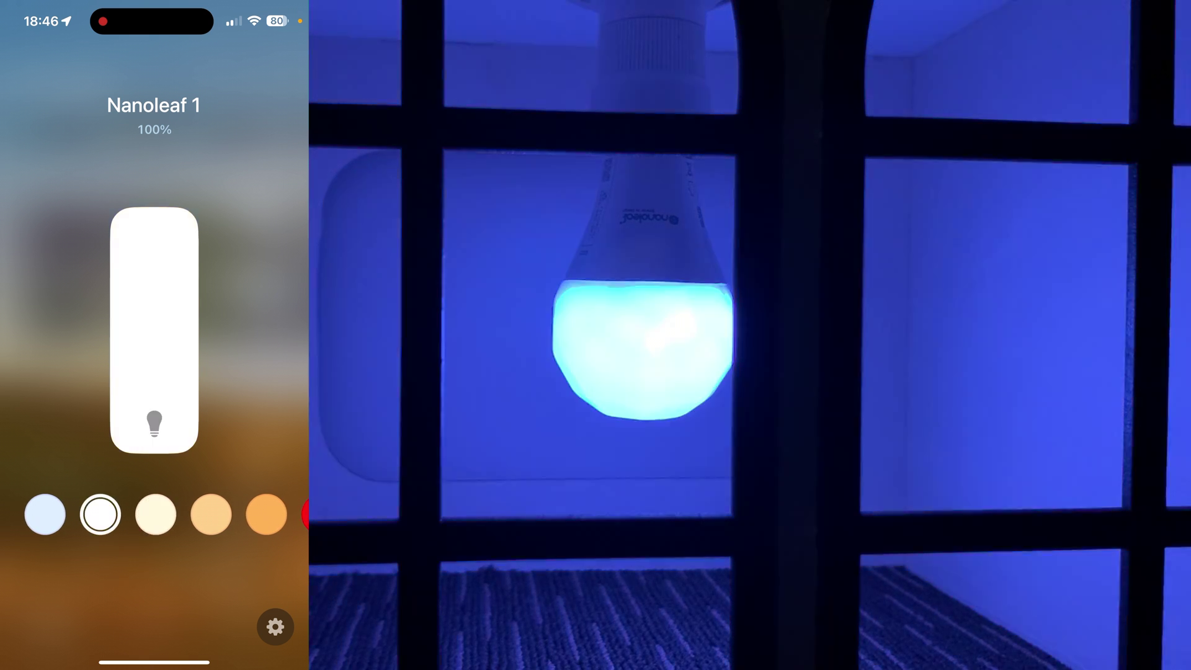
pyautogui.click(45, 514)
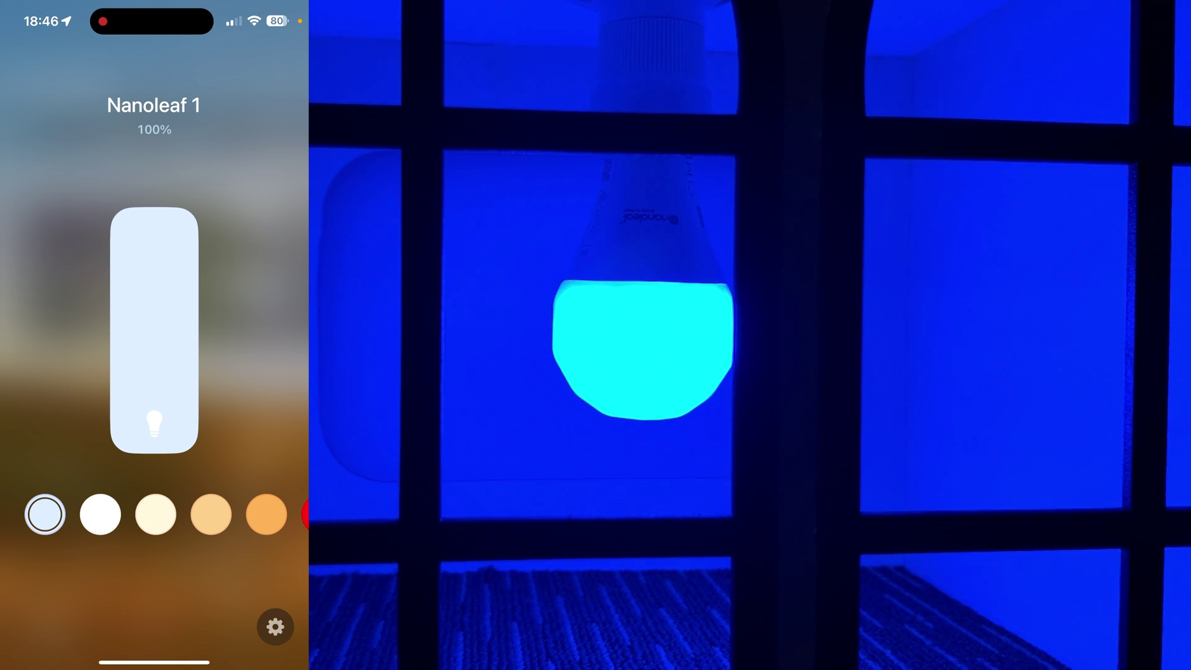
pyautogui.click(101, 514)
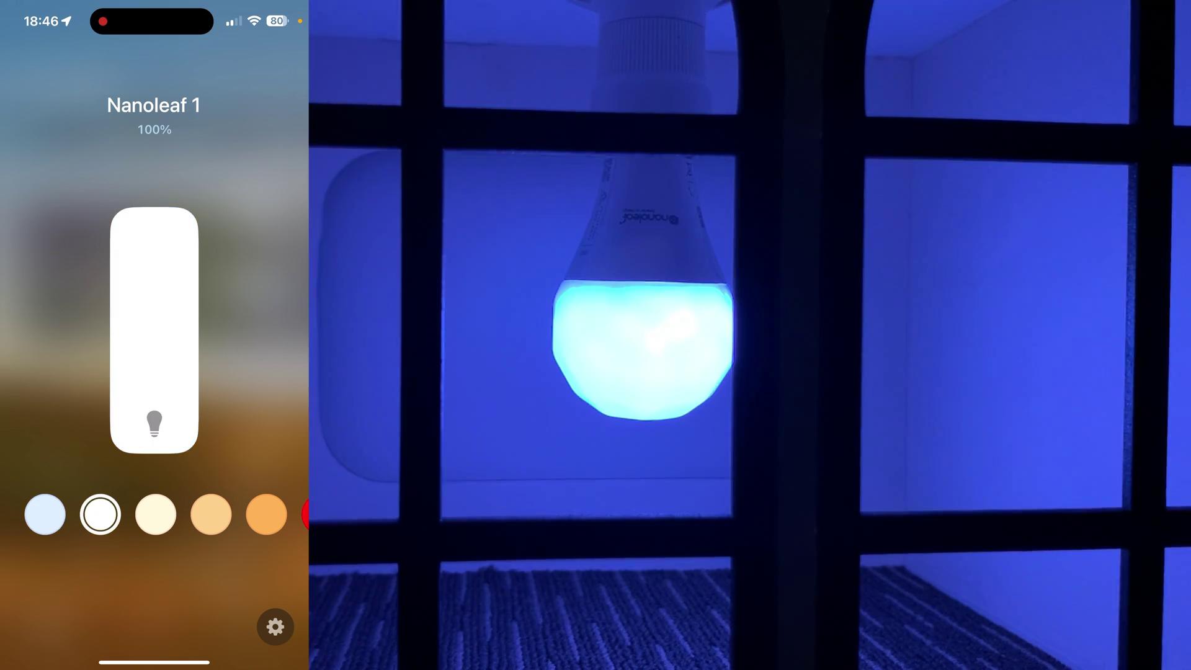
pyautogui.click(45, 514)
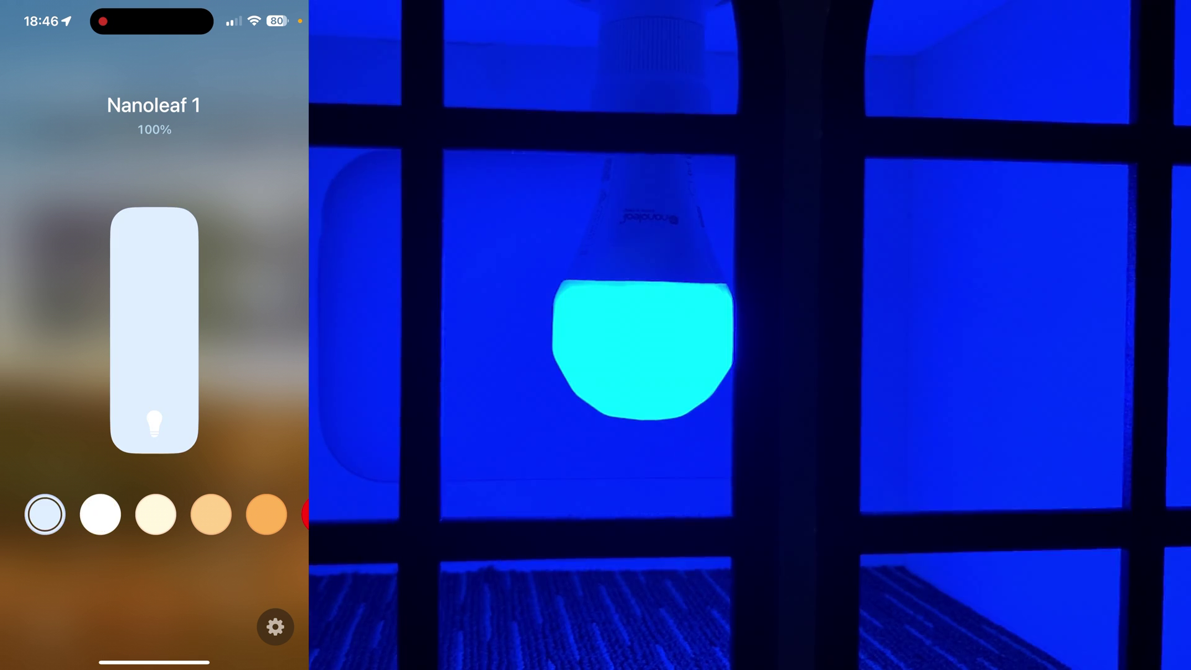
pyautogui.moveTo(154, 232)
pyautogui.mouseDown()
pyautogui.moveTo(154, 423)
pyautogui.moveTo(154, 233)
pyautogui.mouseUp()
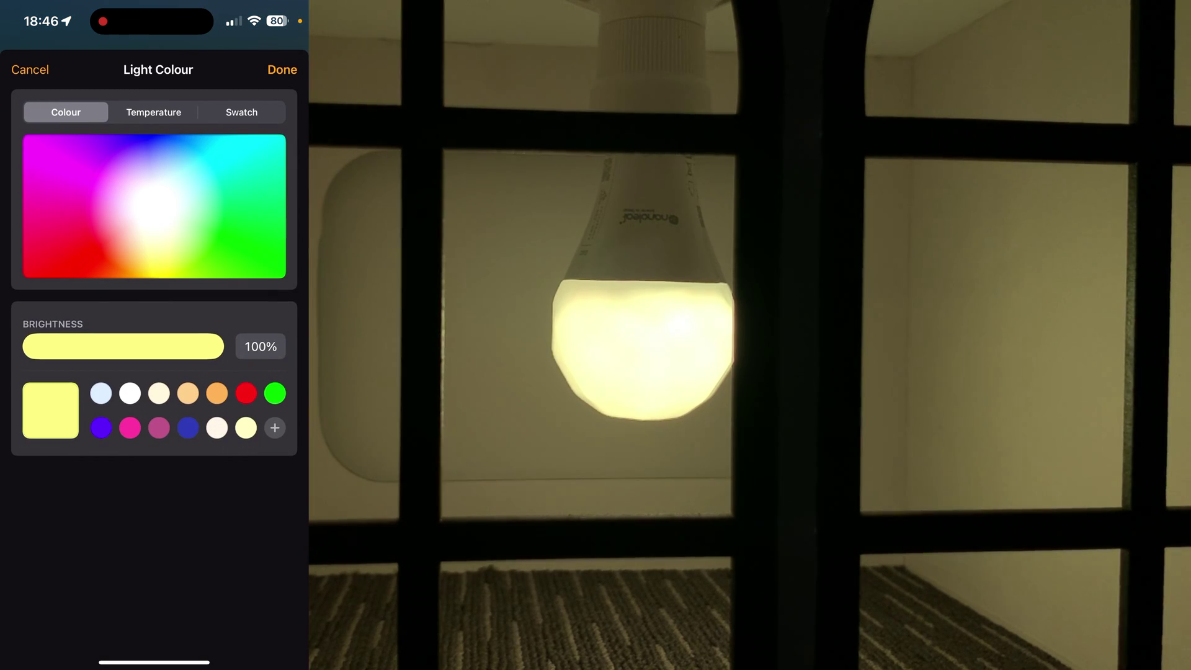
# - Set Nanoleaf 1 to cool white on the Temperature gradient and apply it
pyautogui.click(153, 111)
pyautogui.click(22, 232)
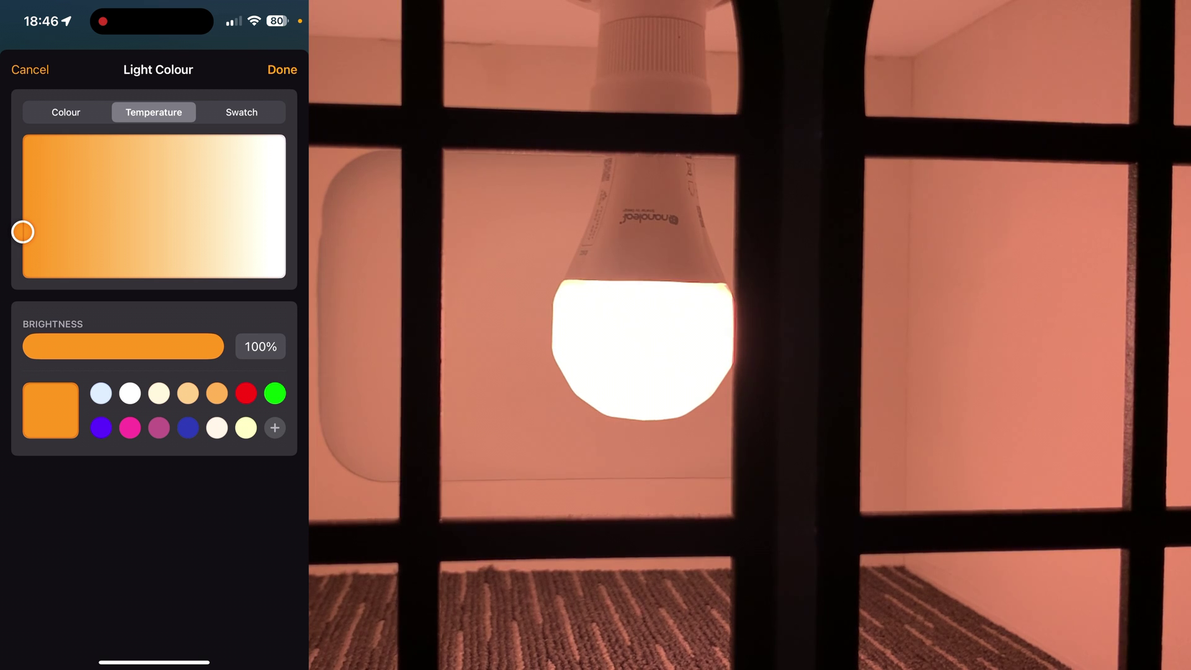
pyautogui.click(283, 213)
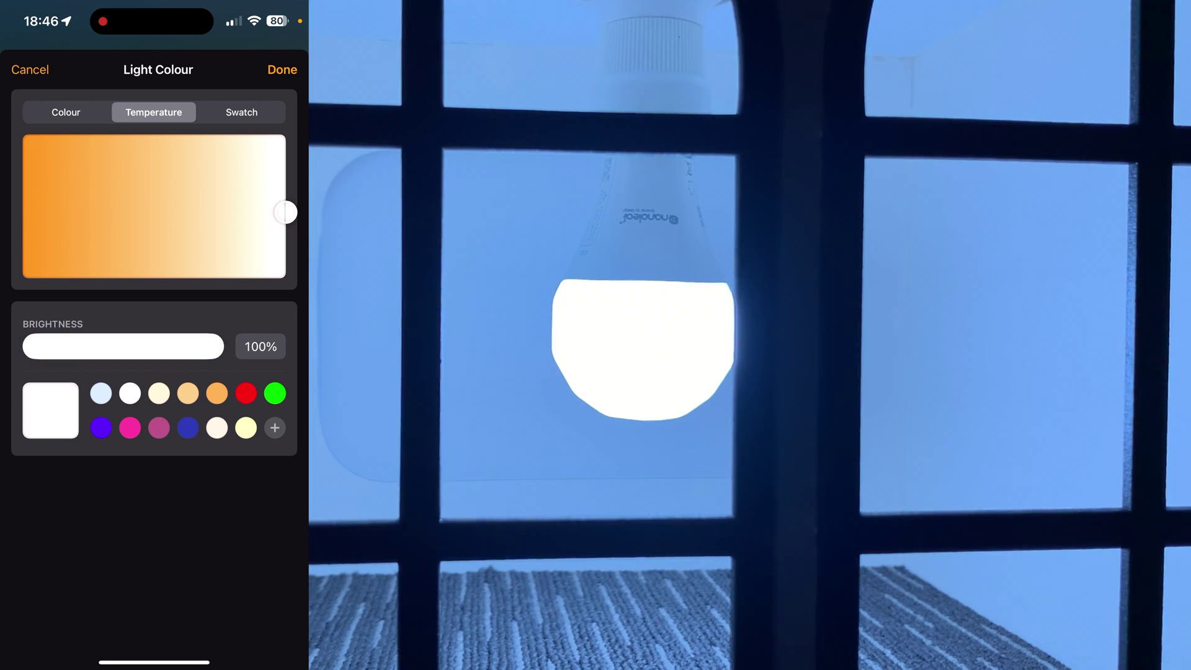
pyautogui.click(281, 70)
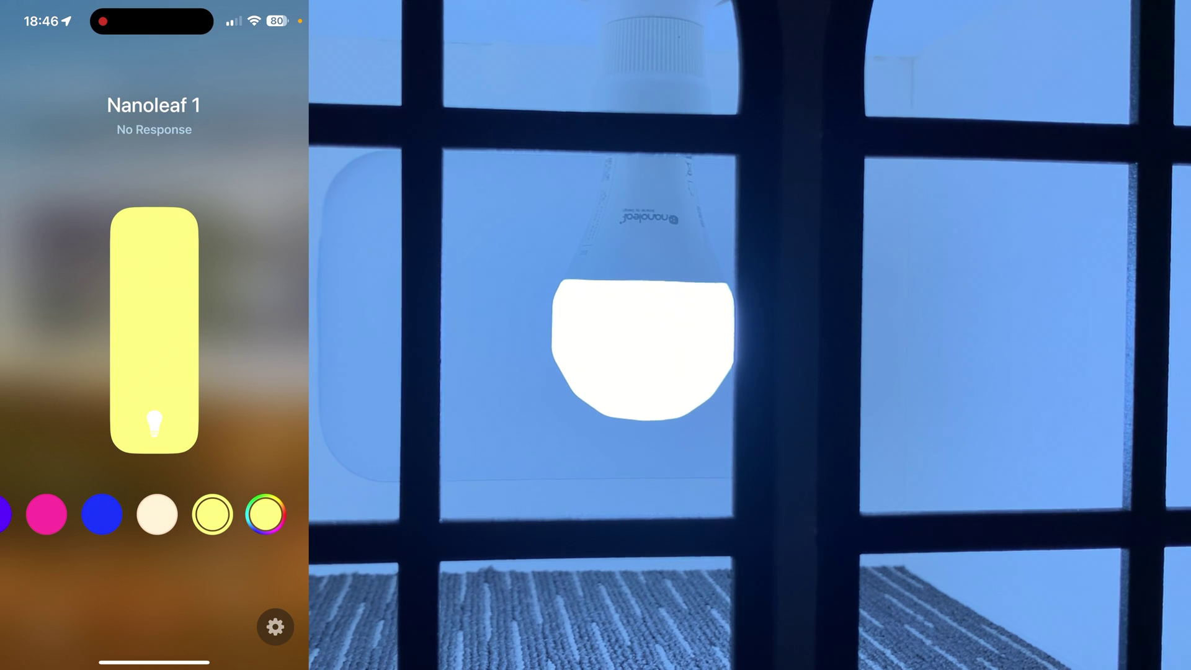
pyautogui.click(275, 626)
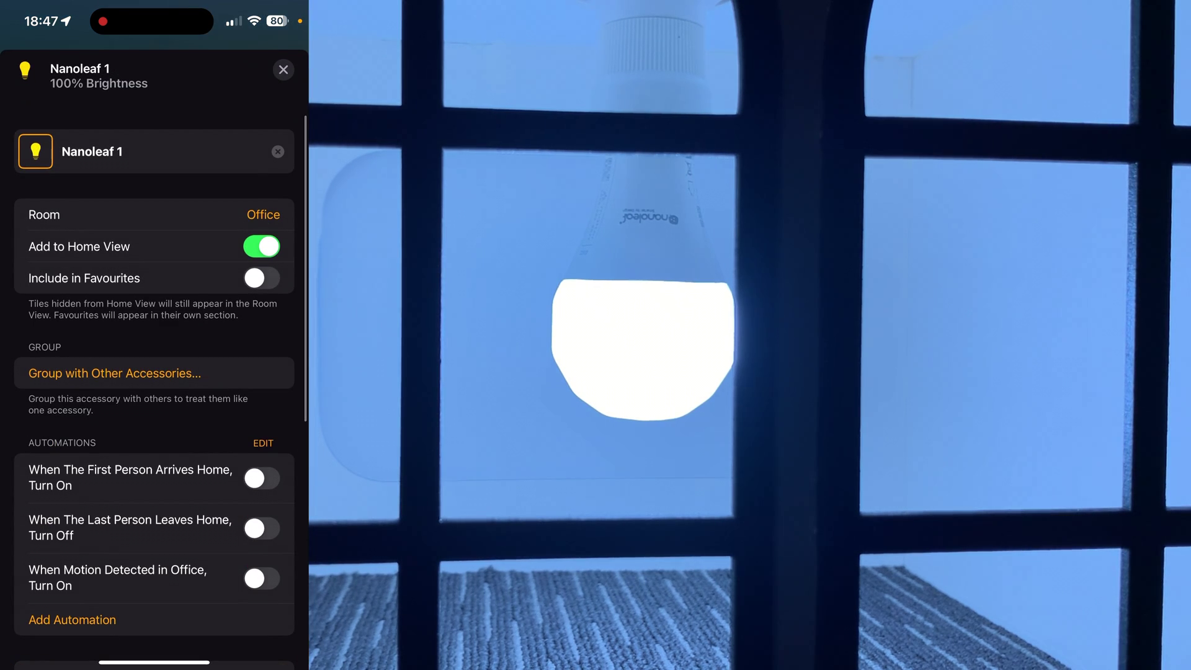
pyautogui.click(154, 214)
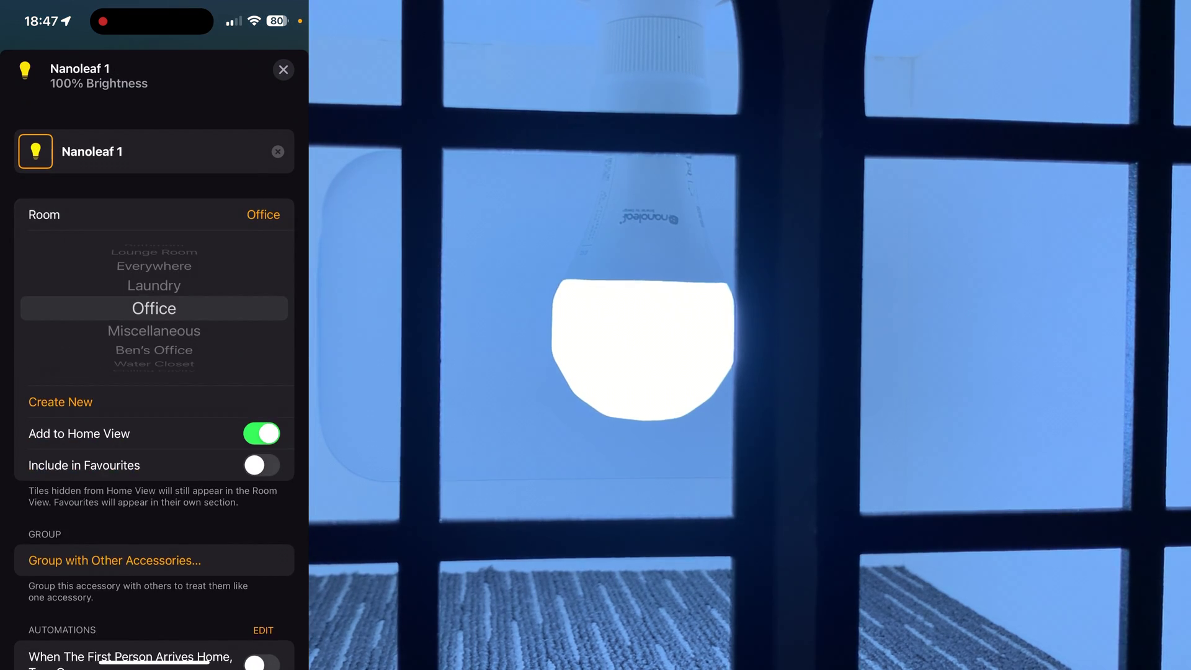
pyautogui.scroll(-2, 153, 373)
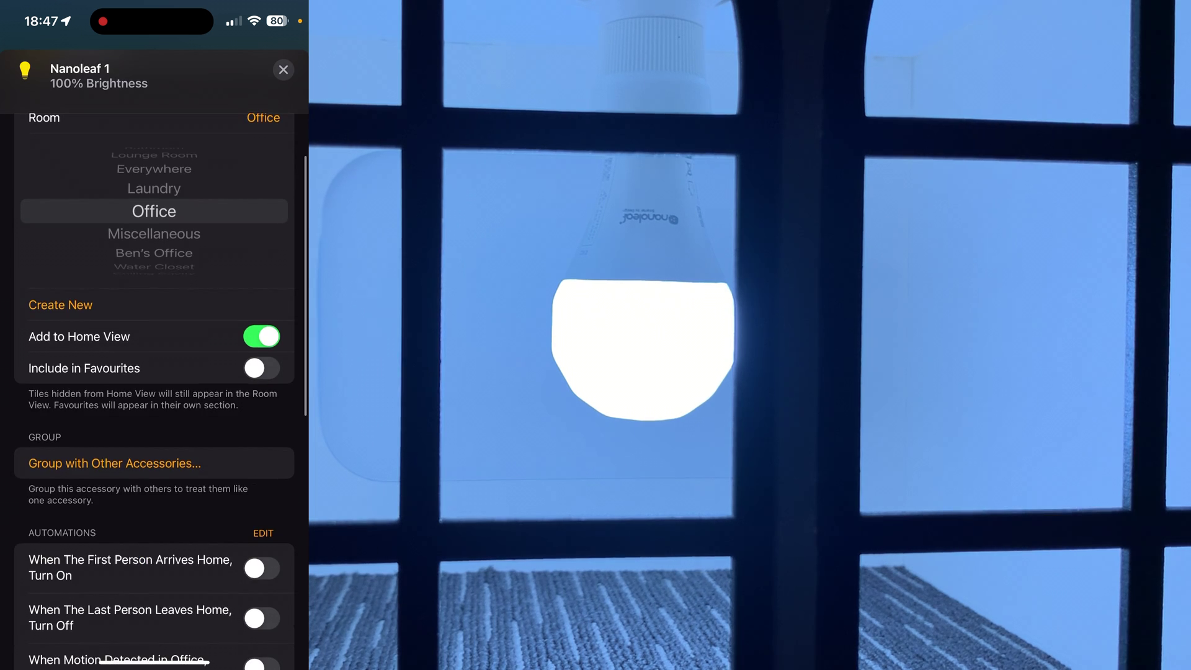
pyautogui.click(261, 336)
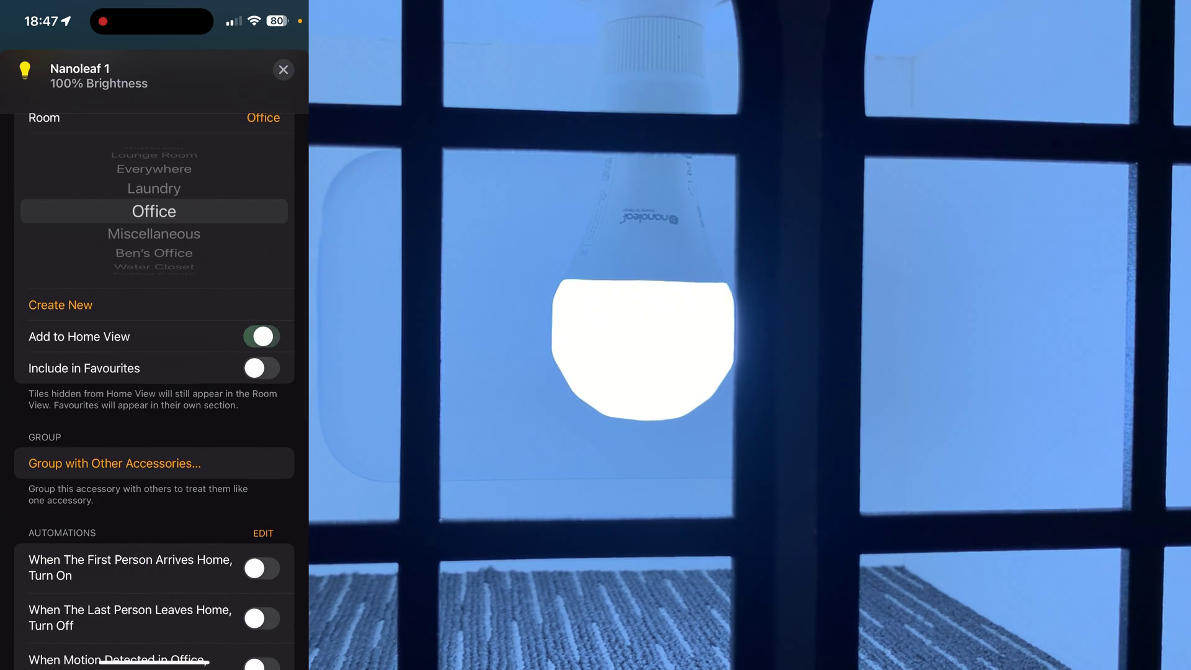
pyautogui.click(260, 368)
pyautogui.scroll(-2, 154, 419)
pyautogui.click(115, 384)
pyautogui.click(33, 94)
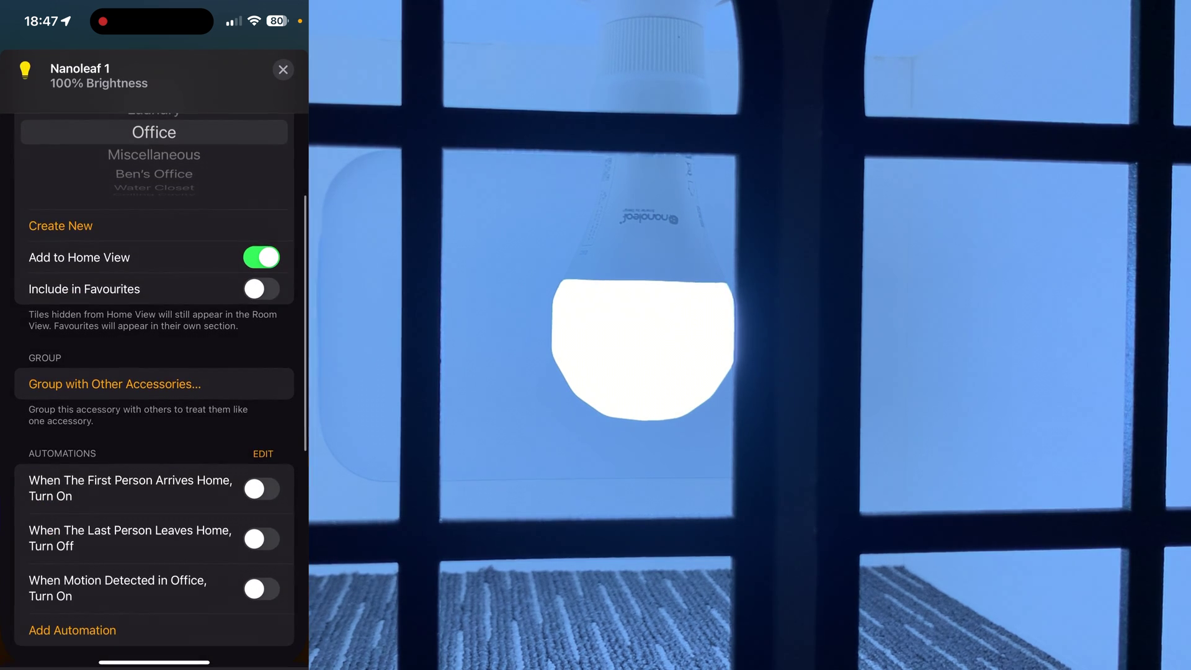
pyautogui.scroll(-3, 154, 419)
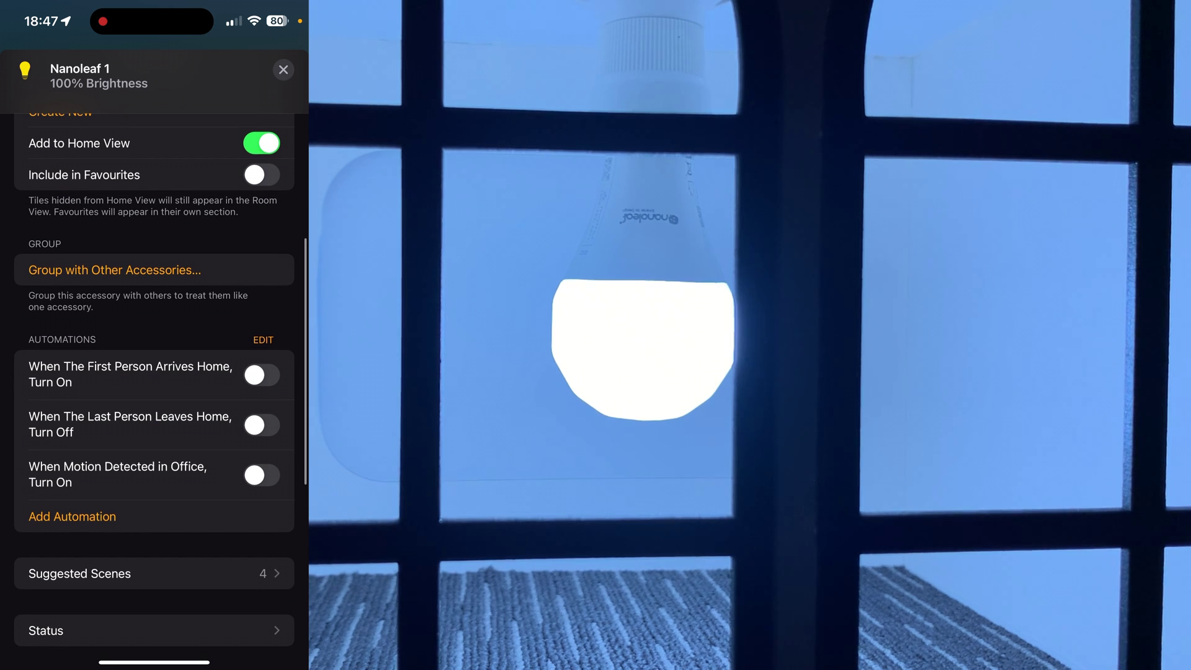
pyautogui.click(115, 270)
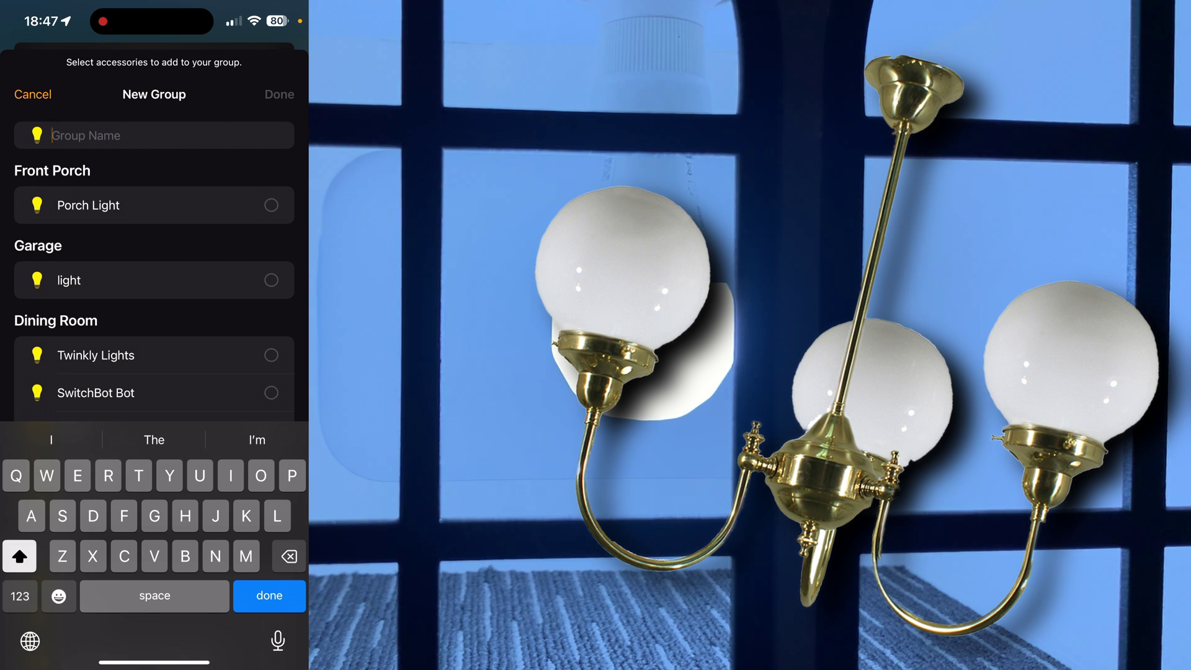
pyautogui.click(33, 95)
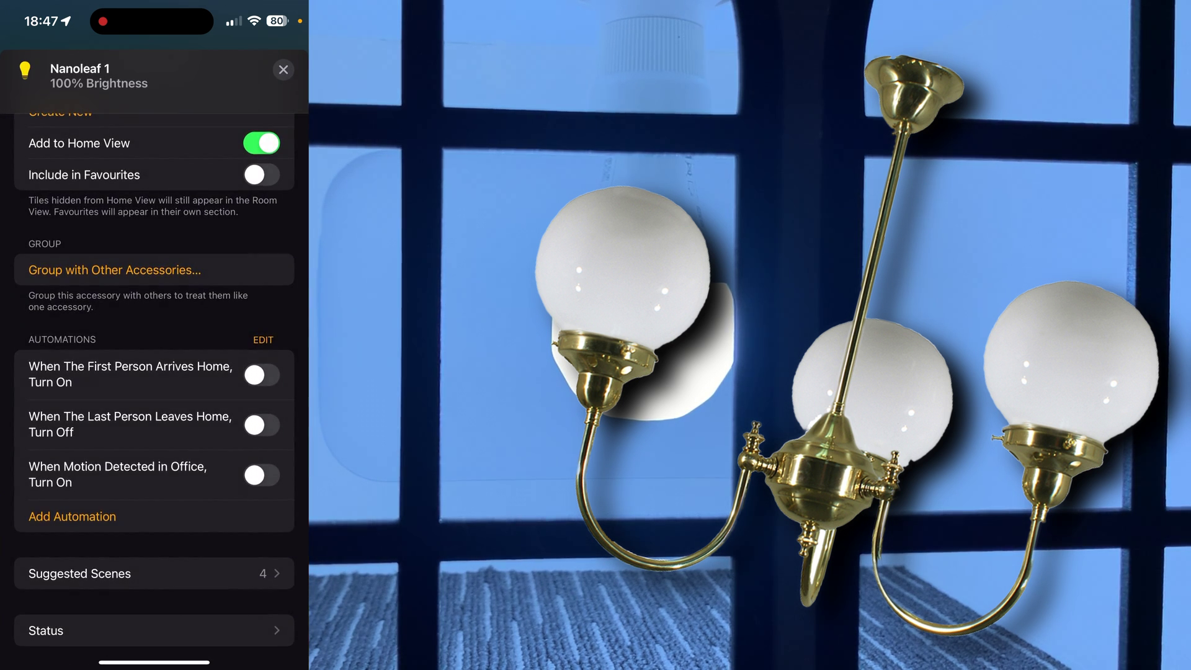
pyautogui.scroll(-2, 153, 419)
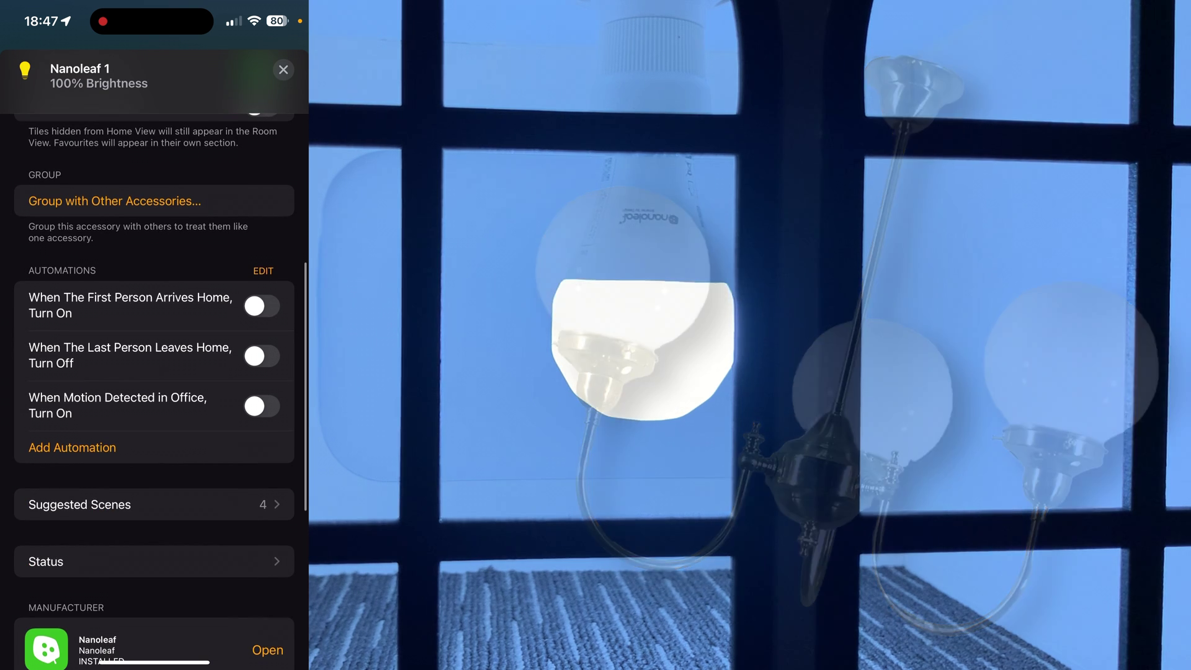
pyautogui.click(262, 305)
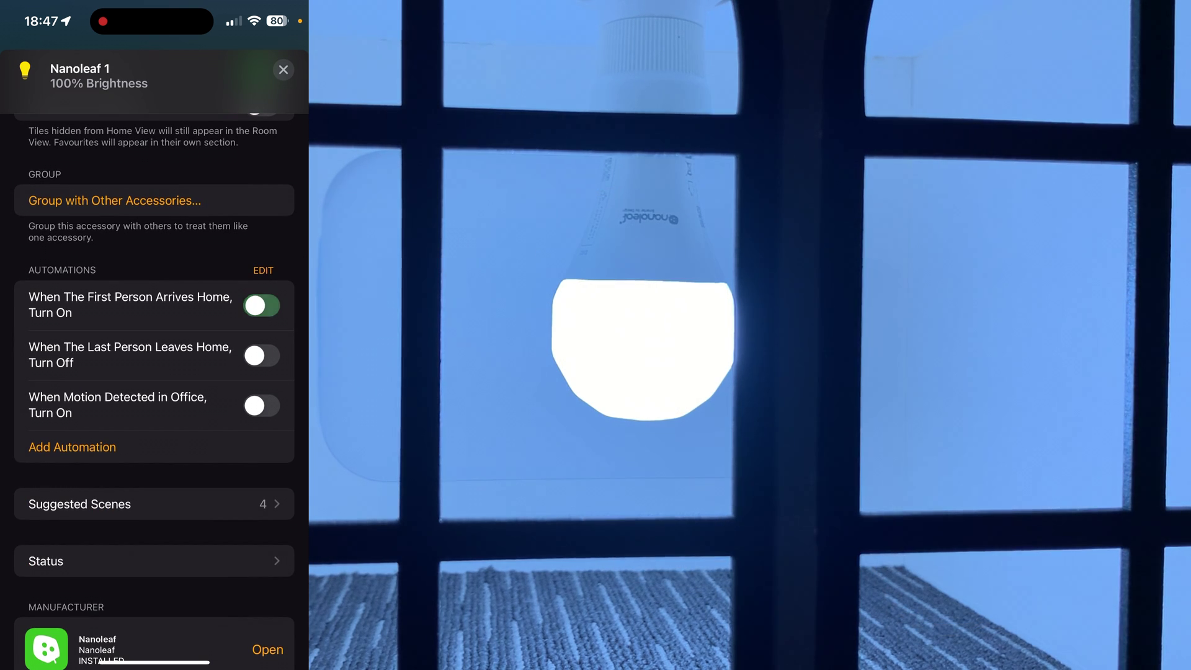
pyautogui.click(262, 356)
pyautogui.click(262, 404)
pyautogui.click(153, 504)
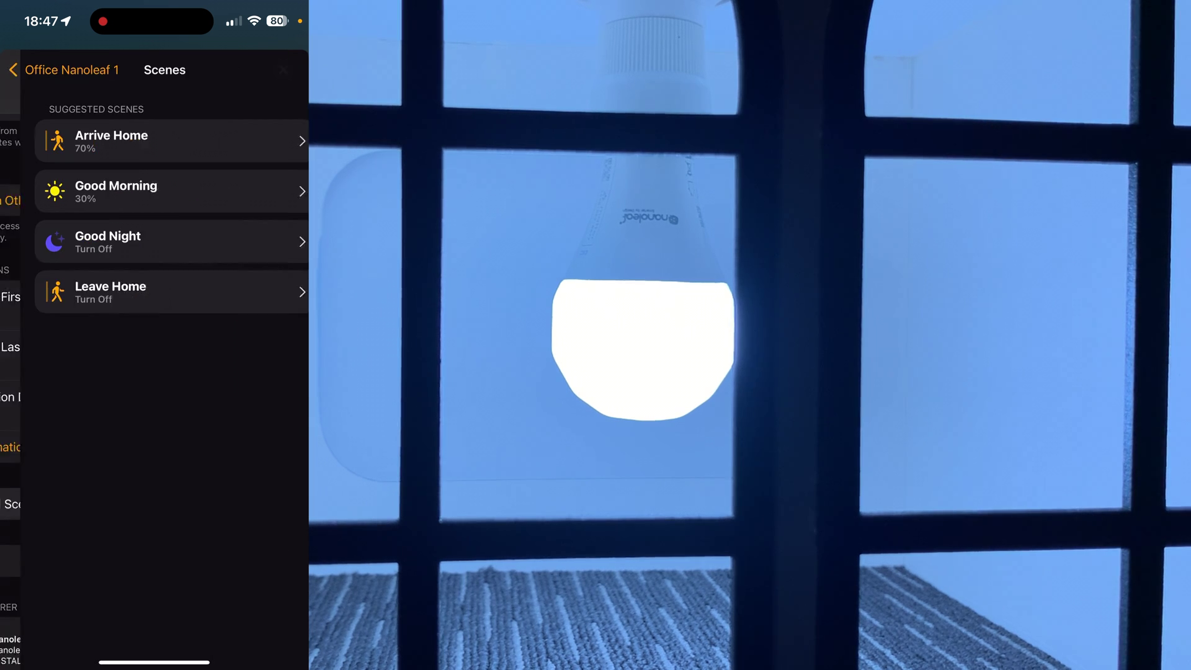
pyautogui.click(154, 241)
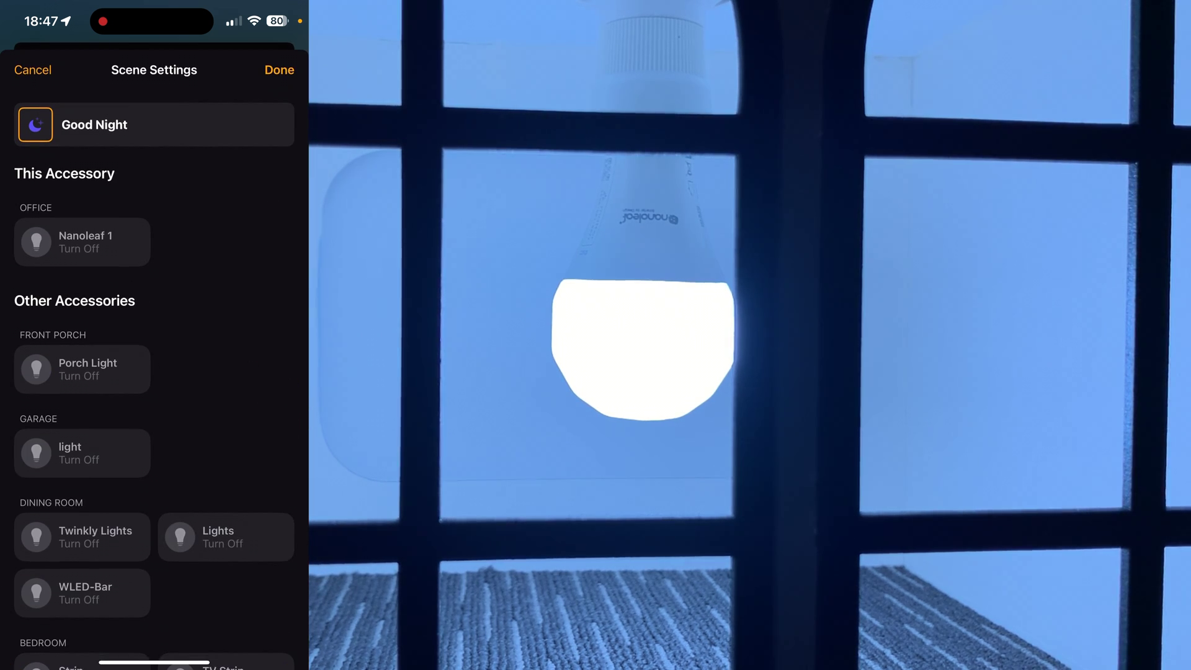
pyautogui.click(33, 71)
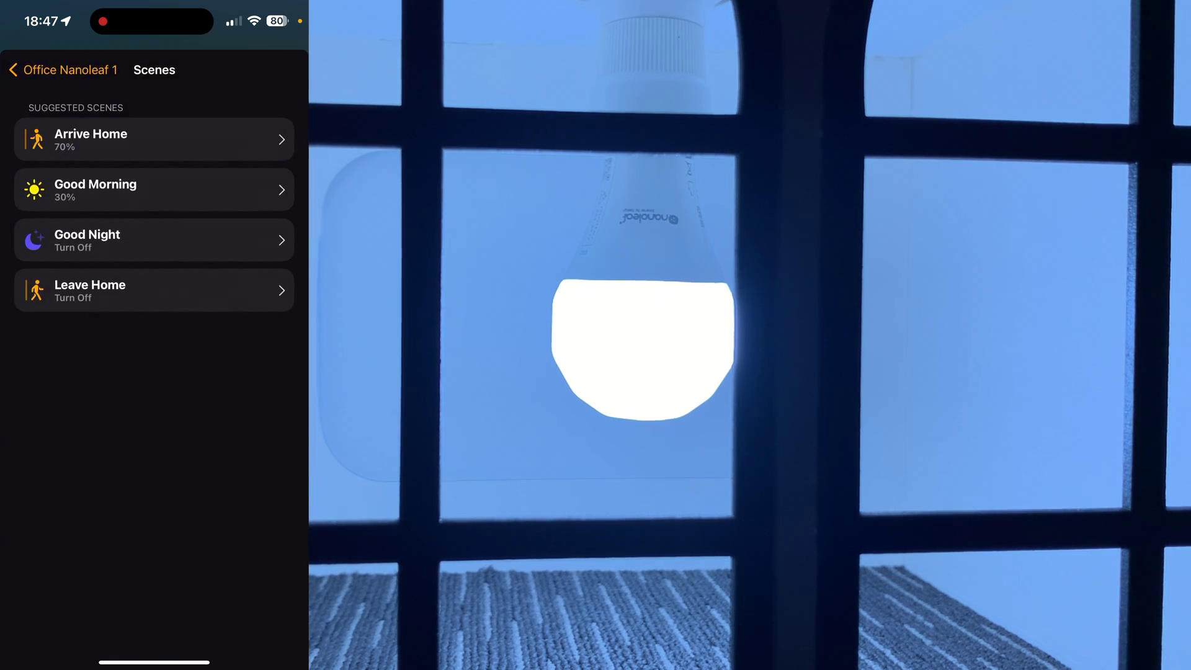
pyautogui.click(56, 56)
pyautogui.scroll(-2, 154, 373)
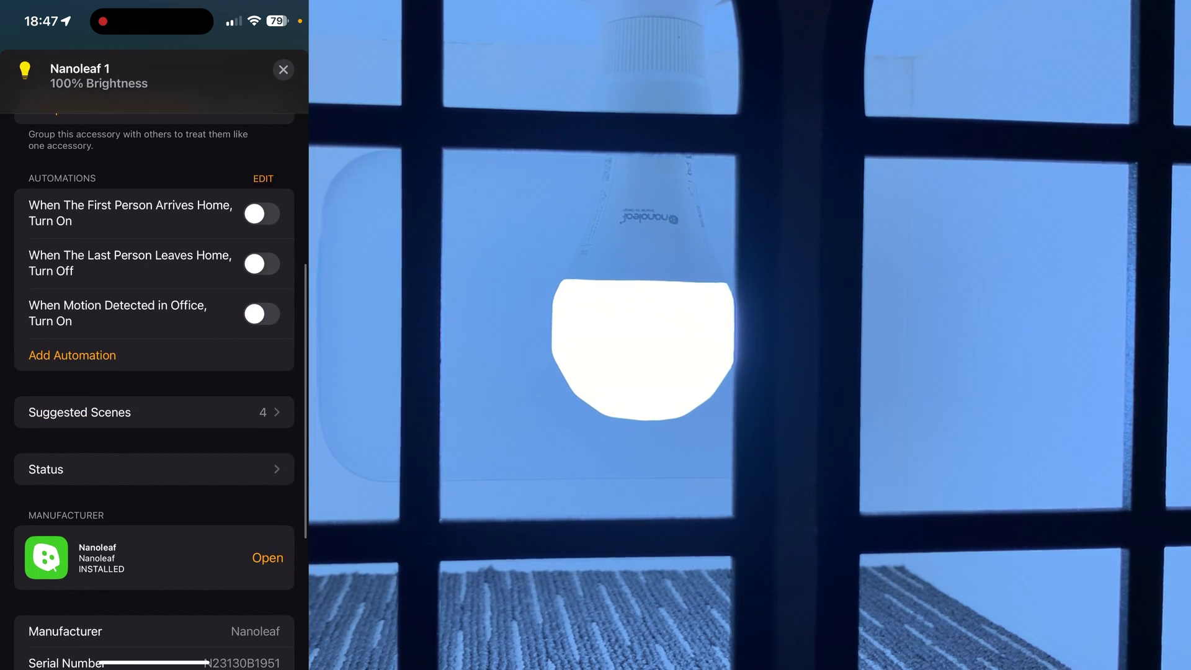
pyautogui.click(153, 463)
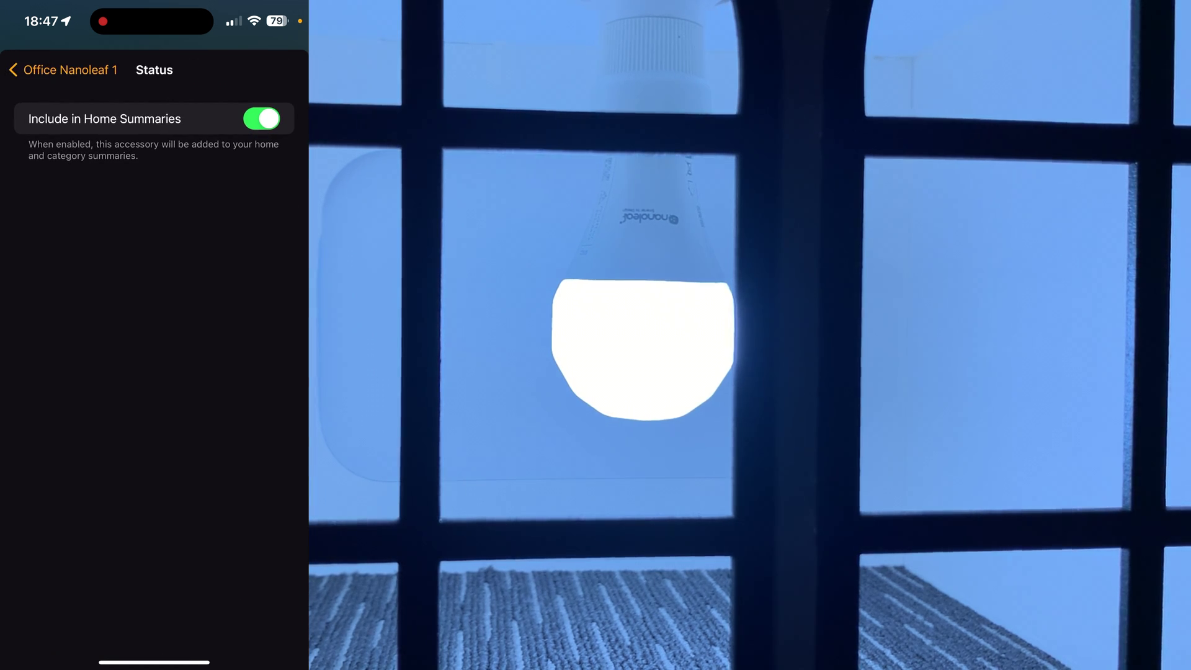
pyautogui.click(261, 117)
pyautogui.click(61, 70)
pyautogui.scroll(-1, 153, 373)
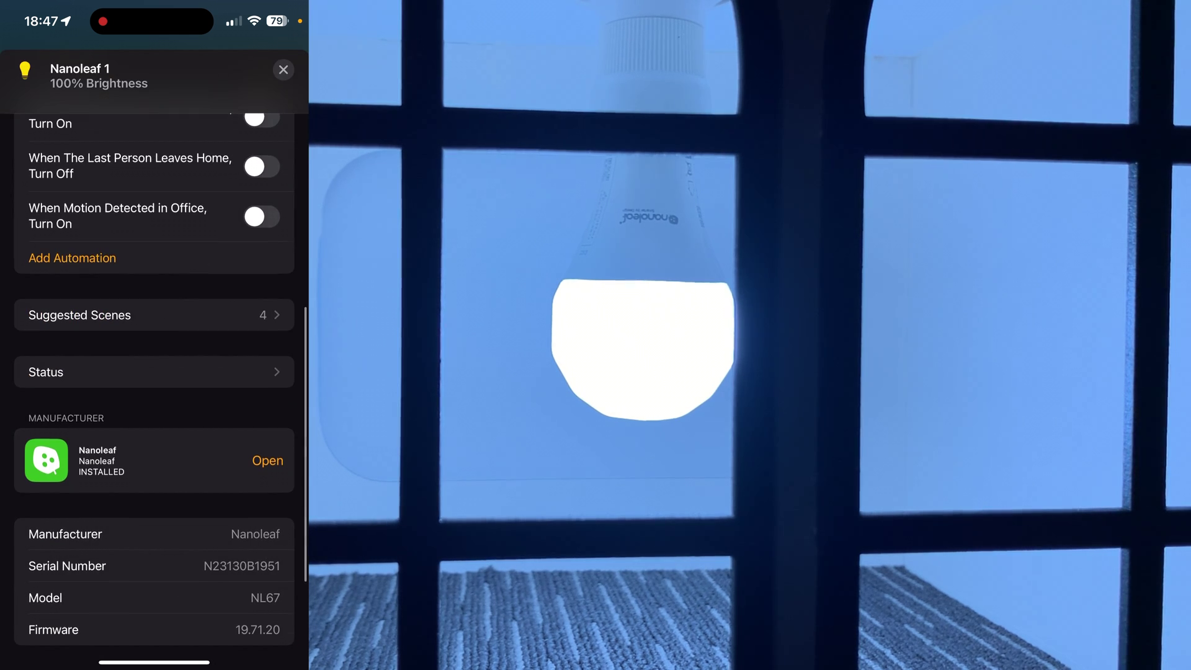
pyautogui.scroll(-2, 154, 373)
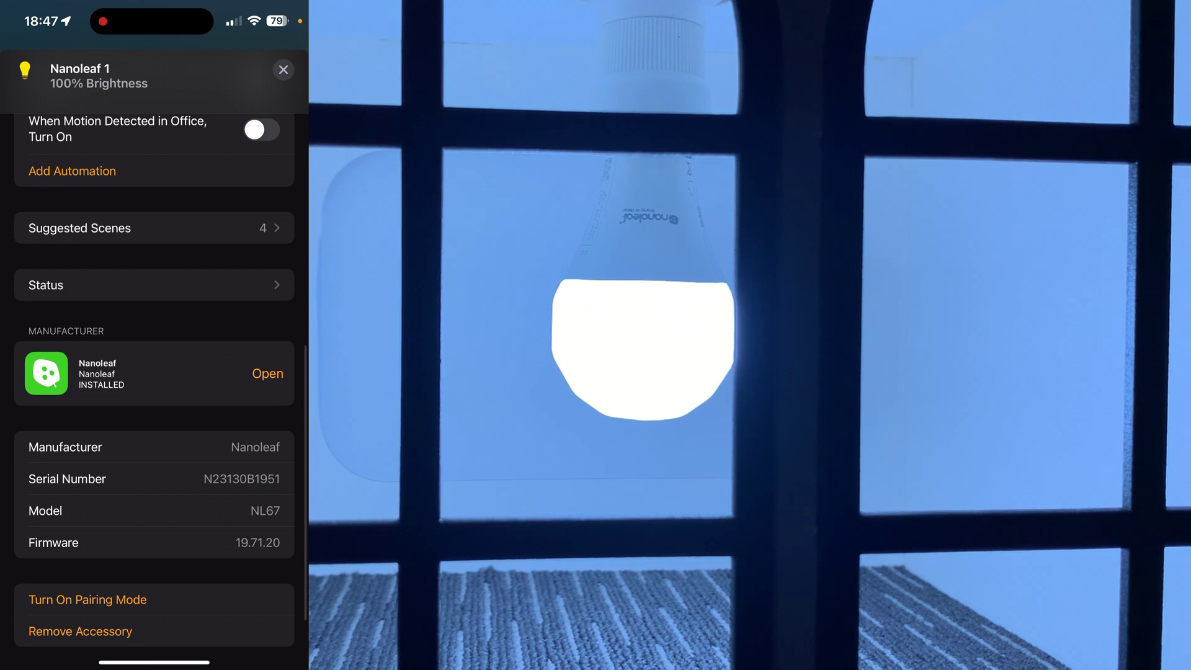
pyautogui.scroll(-1, 154, 372)
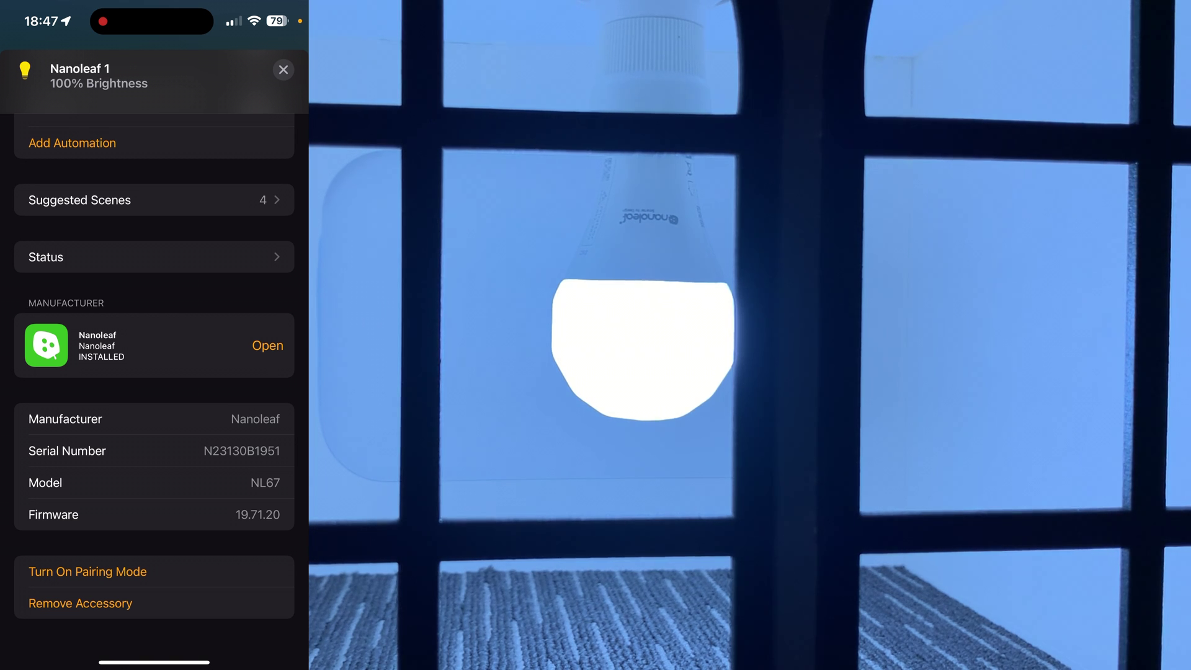
pyautogui.scroll(-2, 153, 372)
# - Launch Nanoleaf 1 in the Nanoleaf app and shift its colour from blue to magenta
pyautogui.click(267, 343)
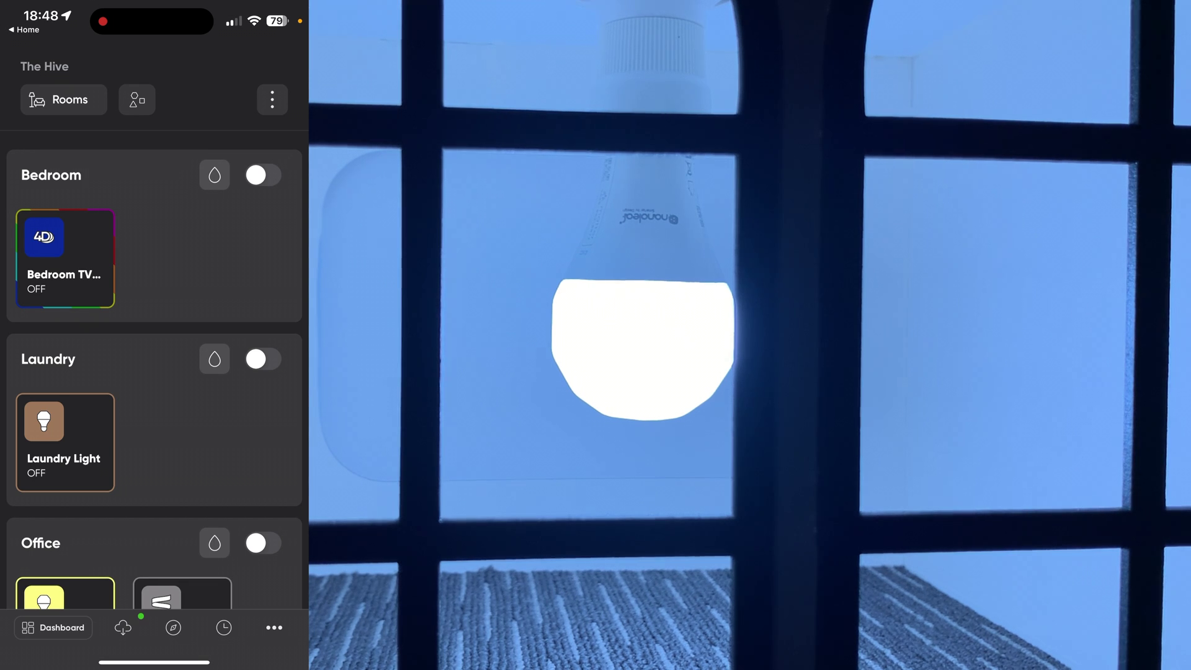
pyautogui.scroll(-5, 153, 372)
pyautogui.click(65, 361)
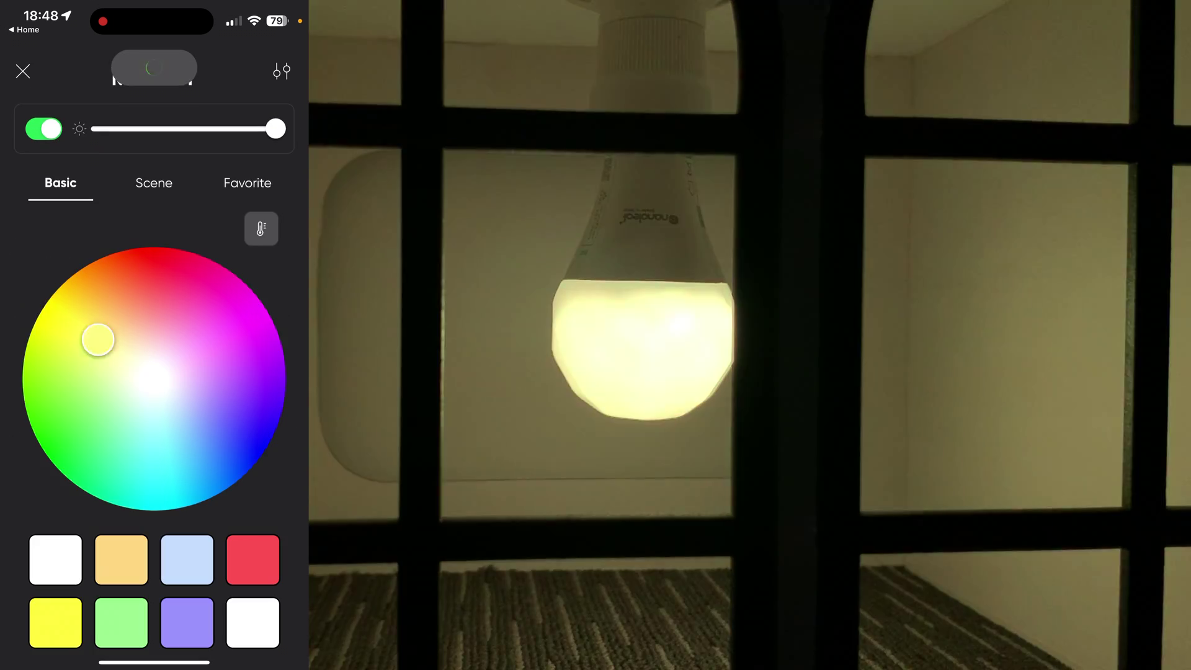
pyautogui.moveTo(92, 350); pyautogui.dragTo(218, 425)
pyautogui.click(253, 339)
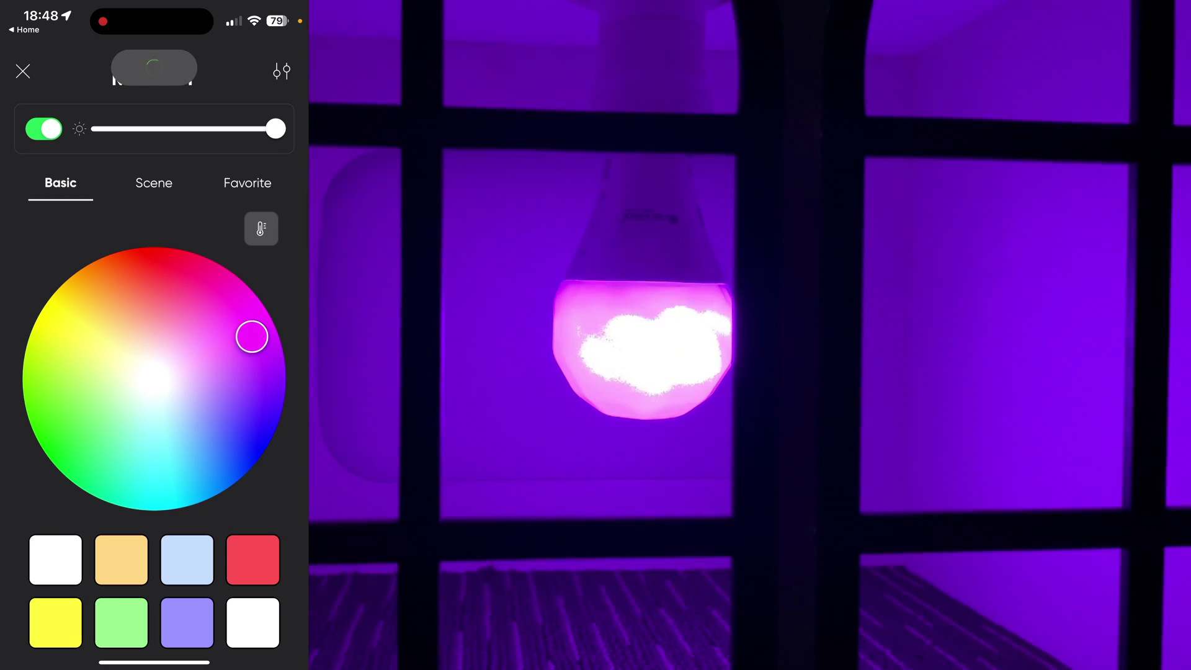
pyautogui.click(251, 324)
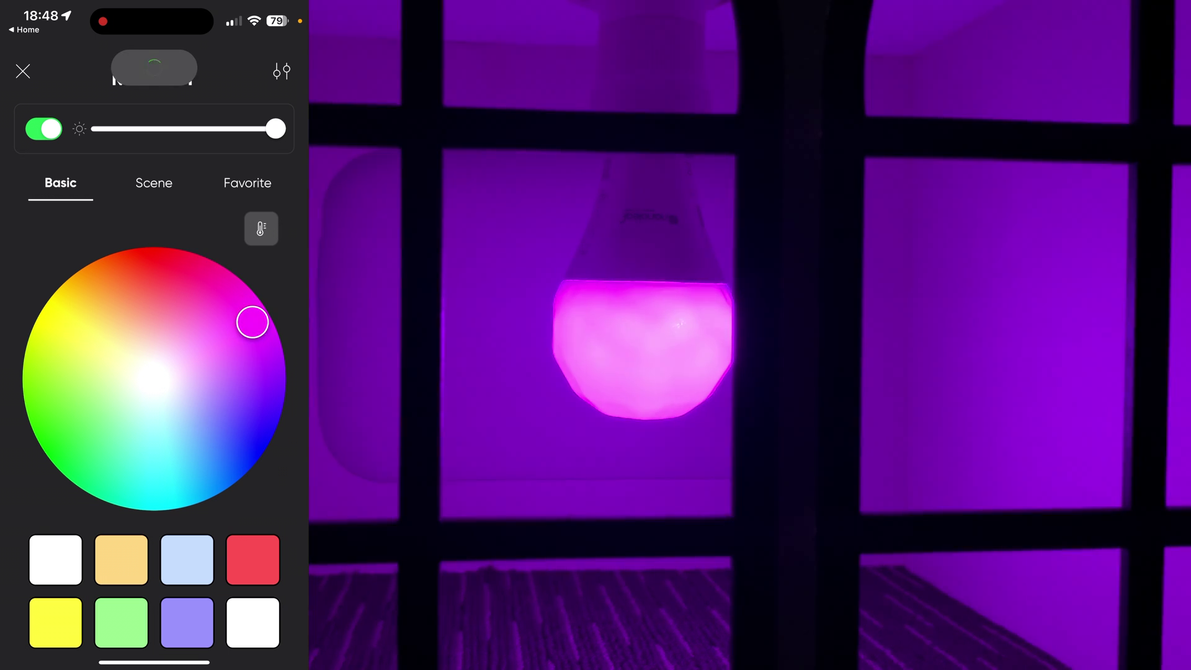
# - Try red, green, white, orange and light blue swatches, finishing on red
pyautogui.click(176, 263)
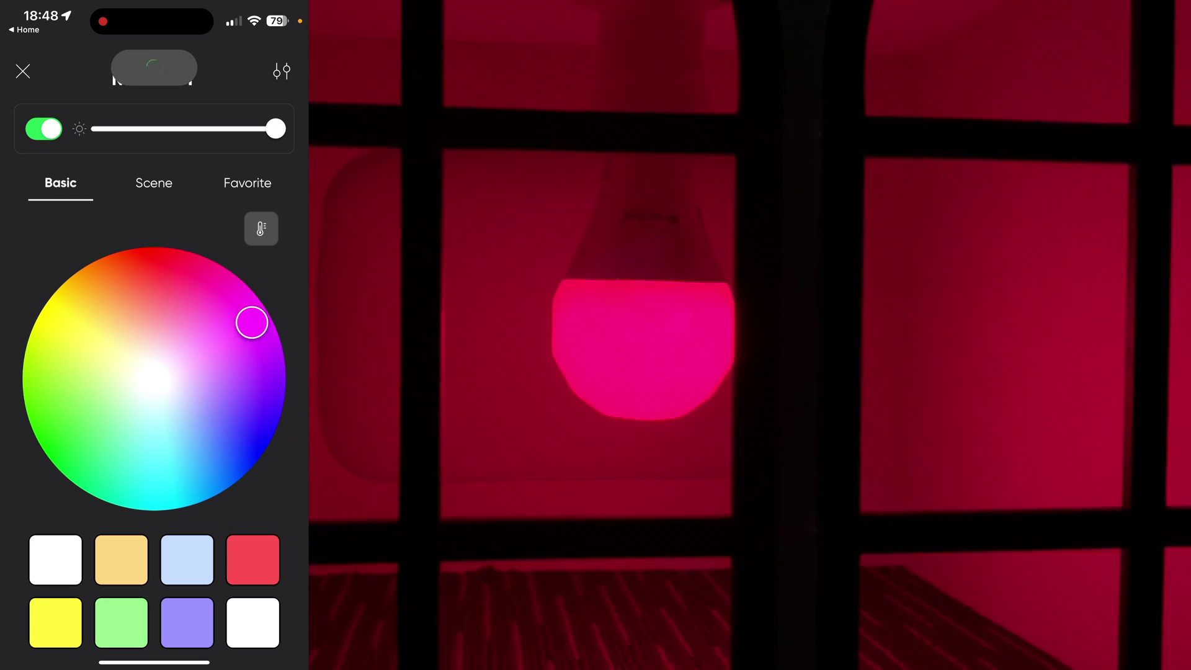
pyautogui.click(75, 454)
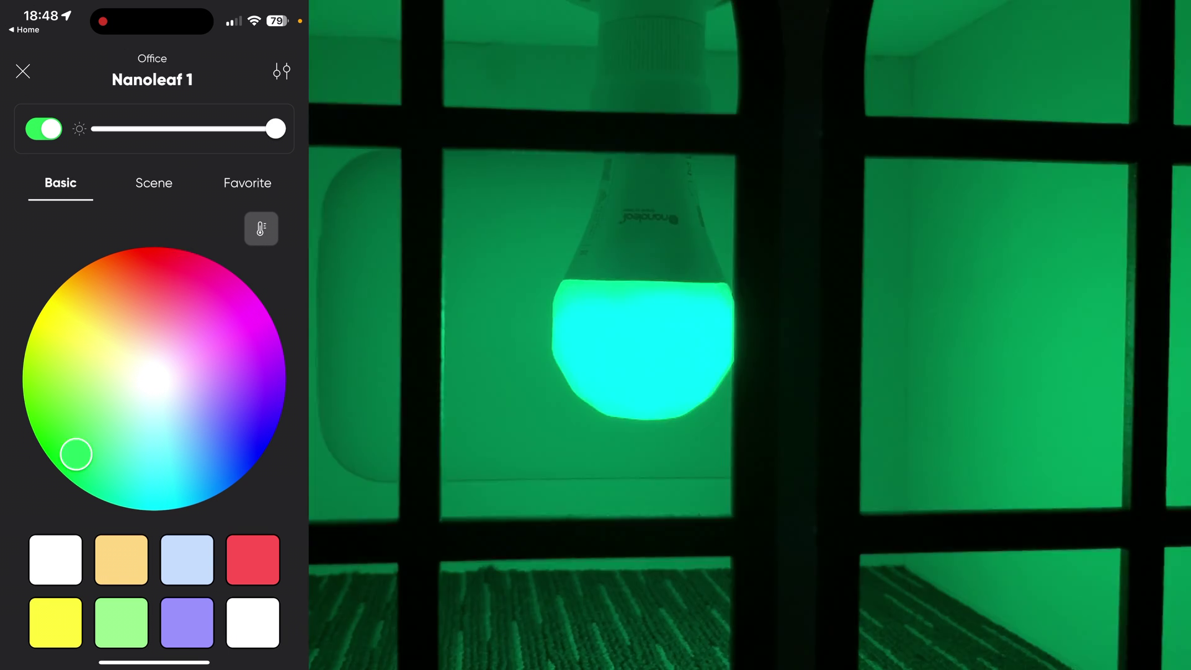
pyautogui.click(57, 560)
pyautogui.click(121, 560)
pyautogui.click(187, 559)
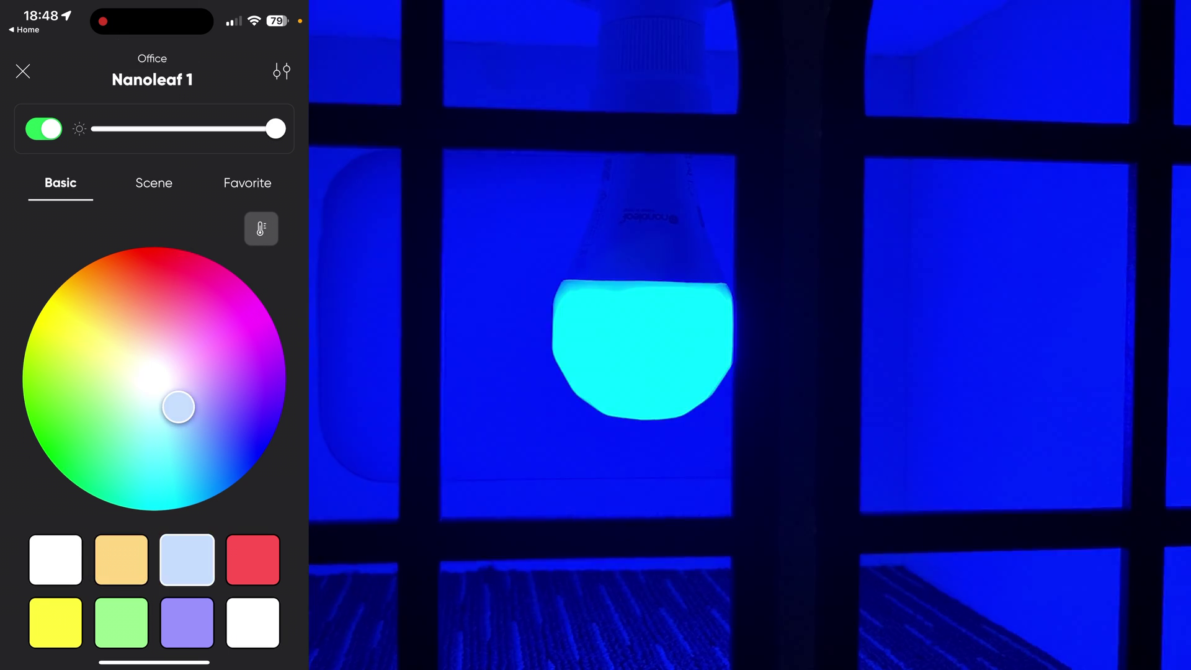
pyautogui.click(253, 560)
# - Apply the Daylight and Reading Light scenes, check Favorites, and return to the scene list
pyautogui.click(153, 183)
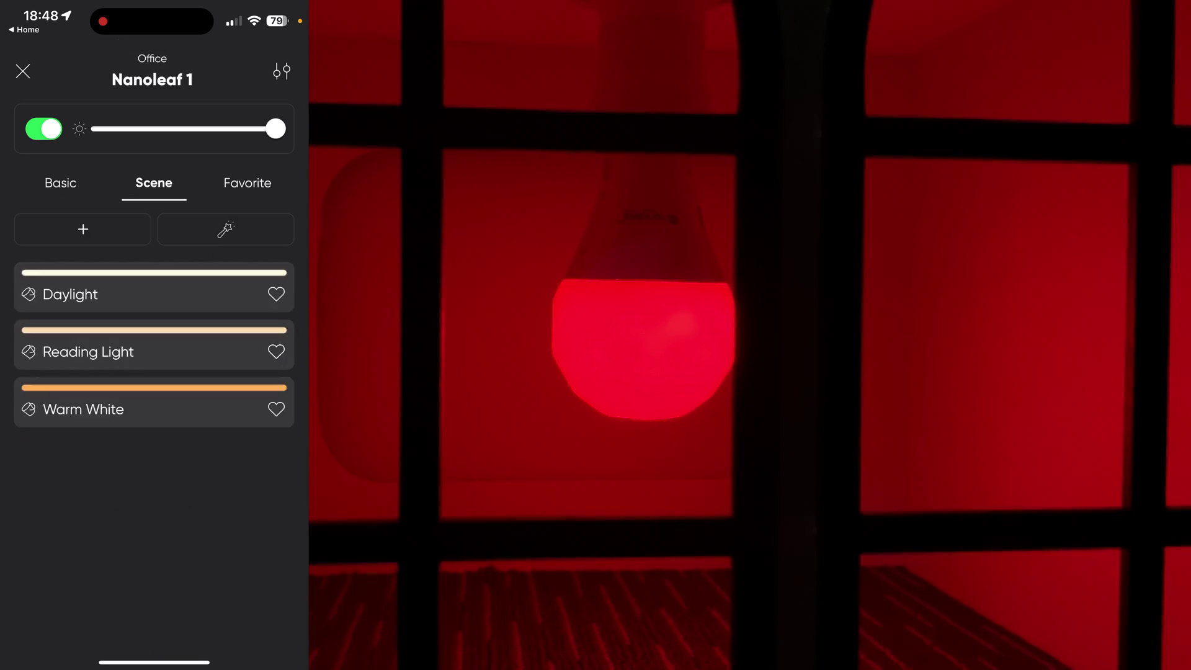
pyautogui.click(154, 288)
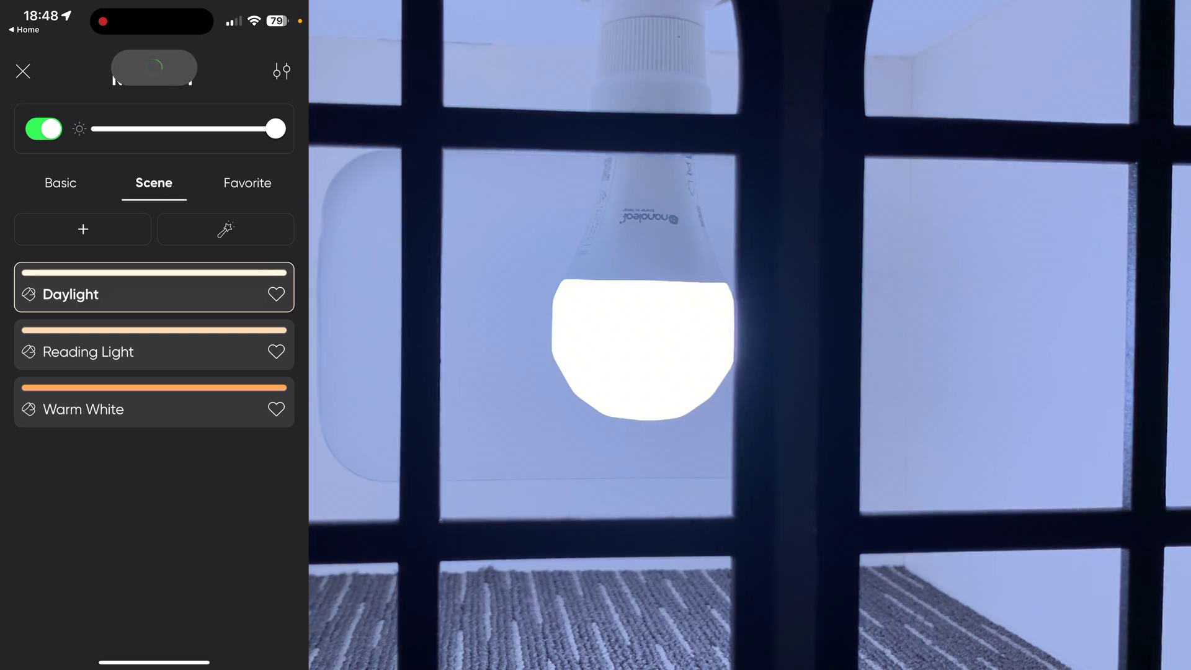
pyautogui.click(154, 352)
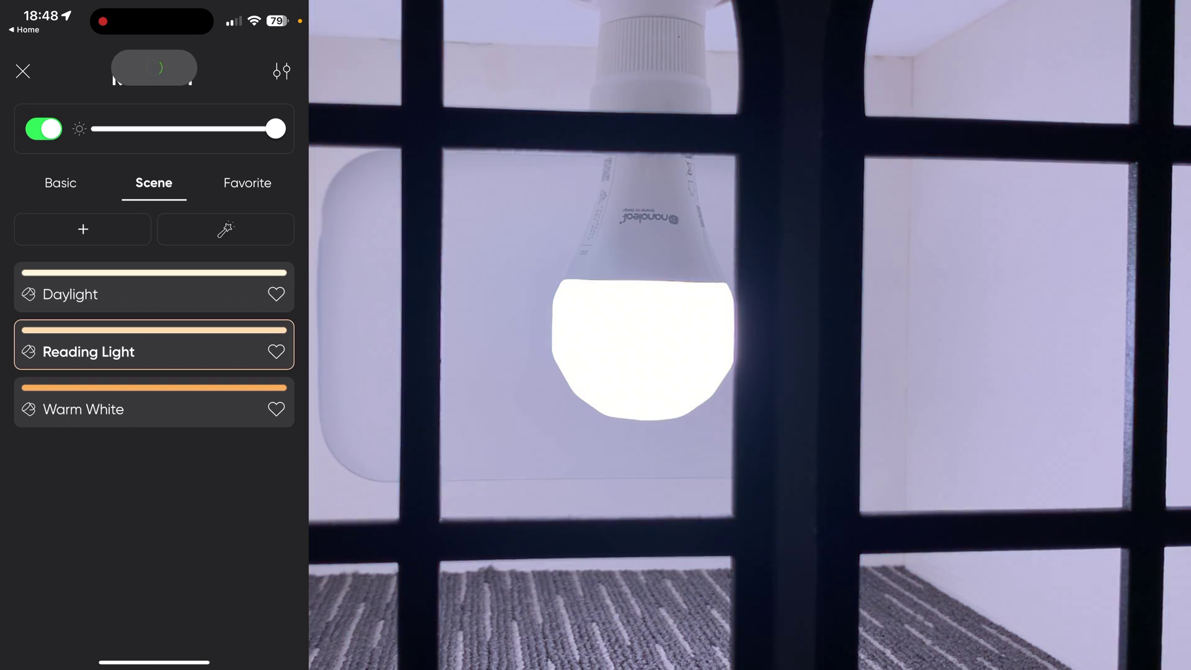
pyautogui.click(248, 182)
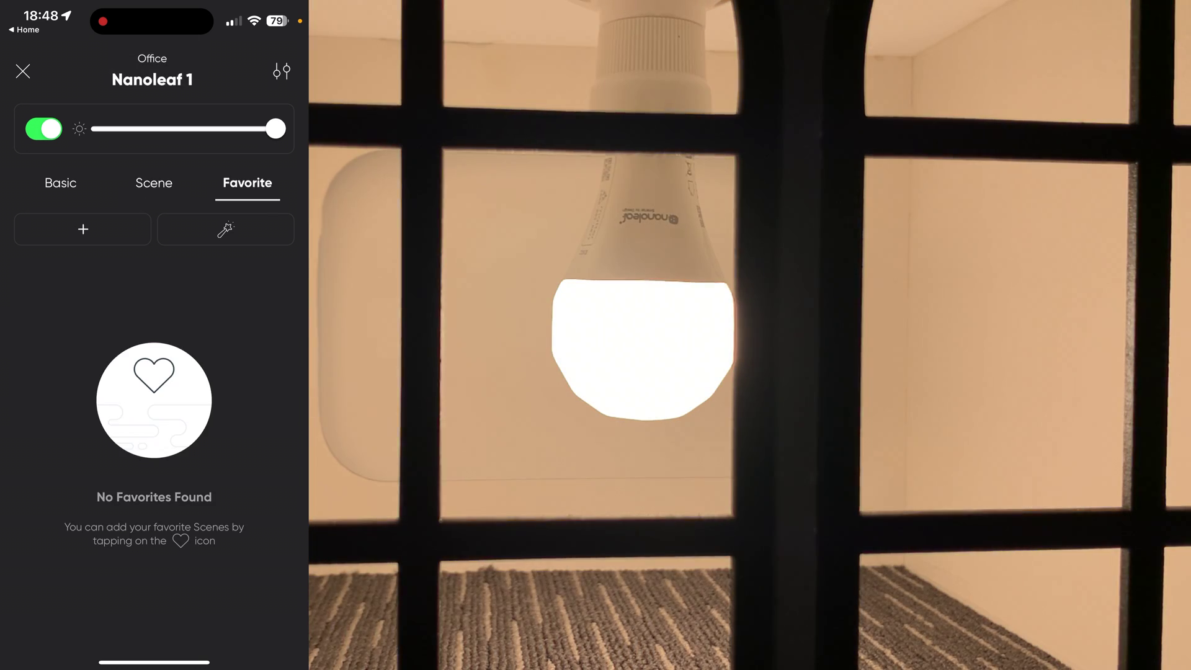
pyautogui.click(61, 183)
pyautogui.click(154, 183)
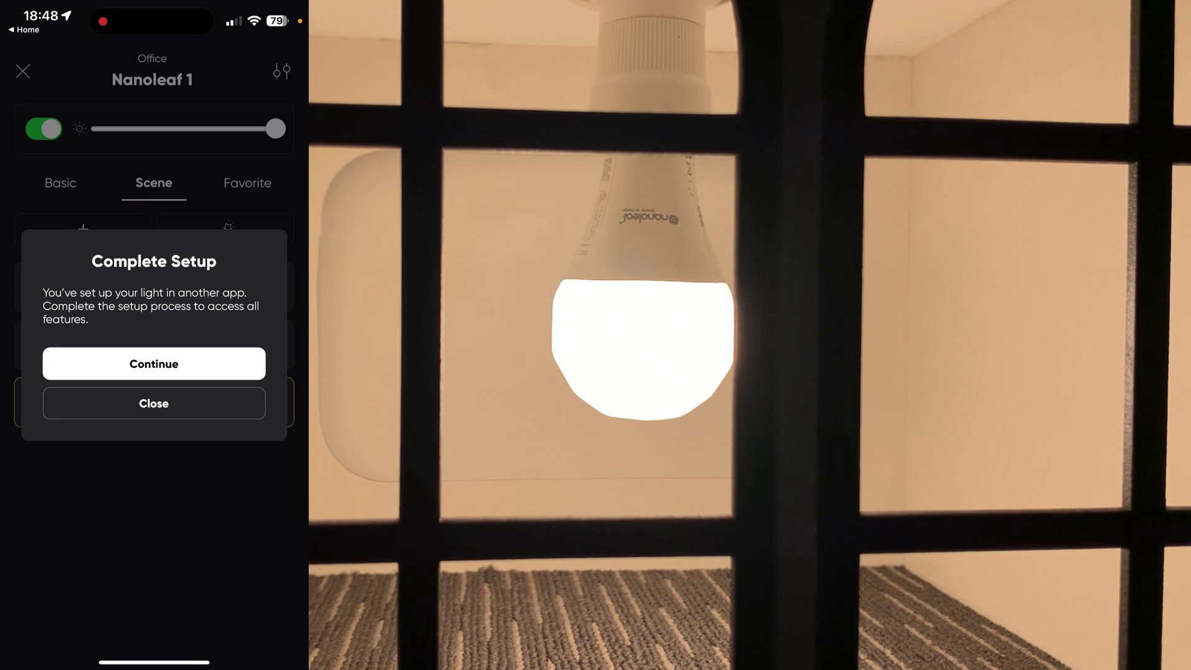
# - Submit the 11-digit Matter pairing code and finish setting up the bulb as Nanoleaf 1
pyautogui.click(153, 364)
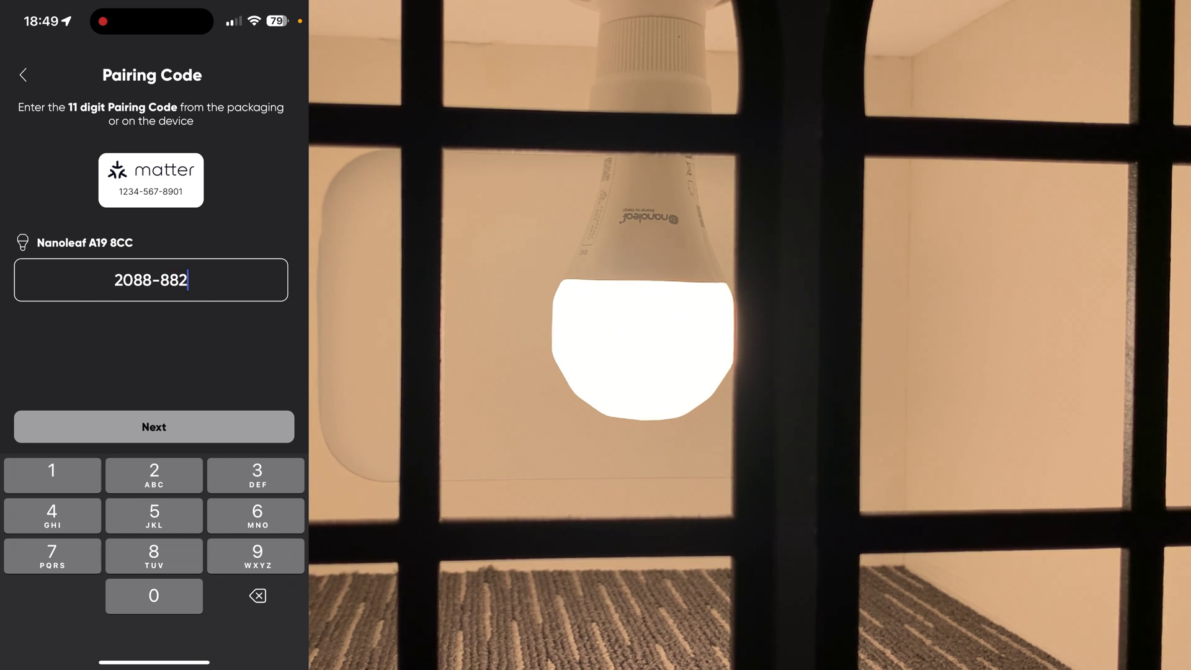
pyautogui.write('8877')
pyautogui.click(154, 427)
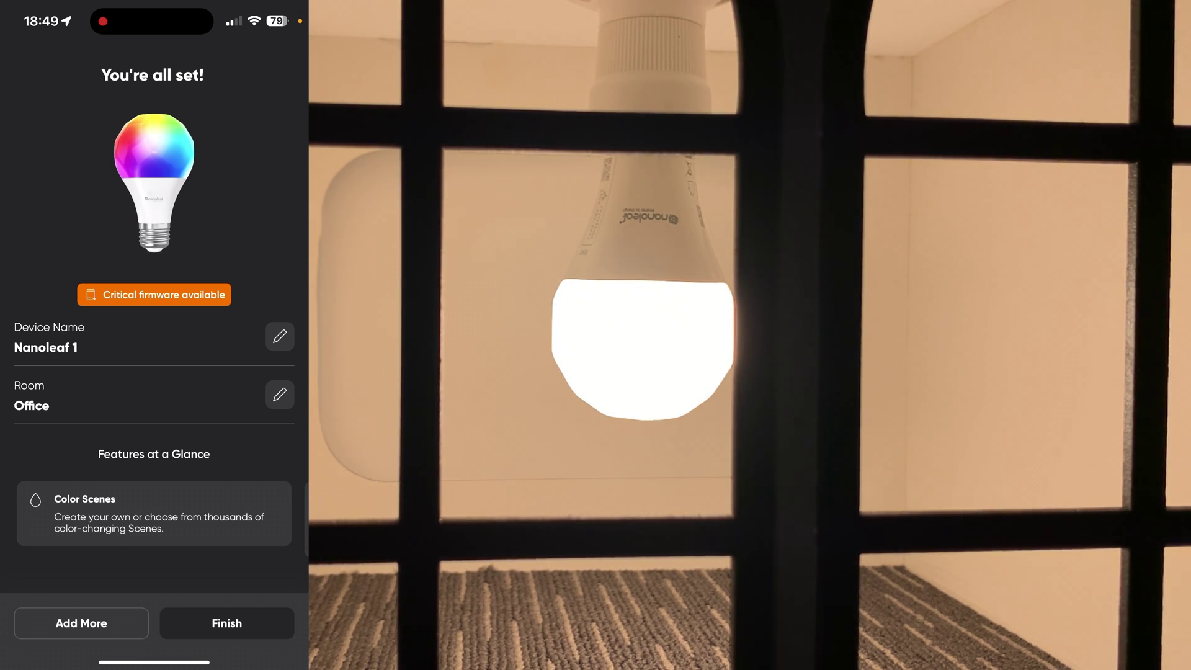
pyautogui.click(227, 623)
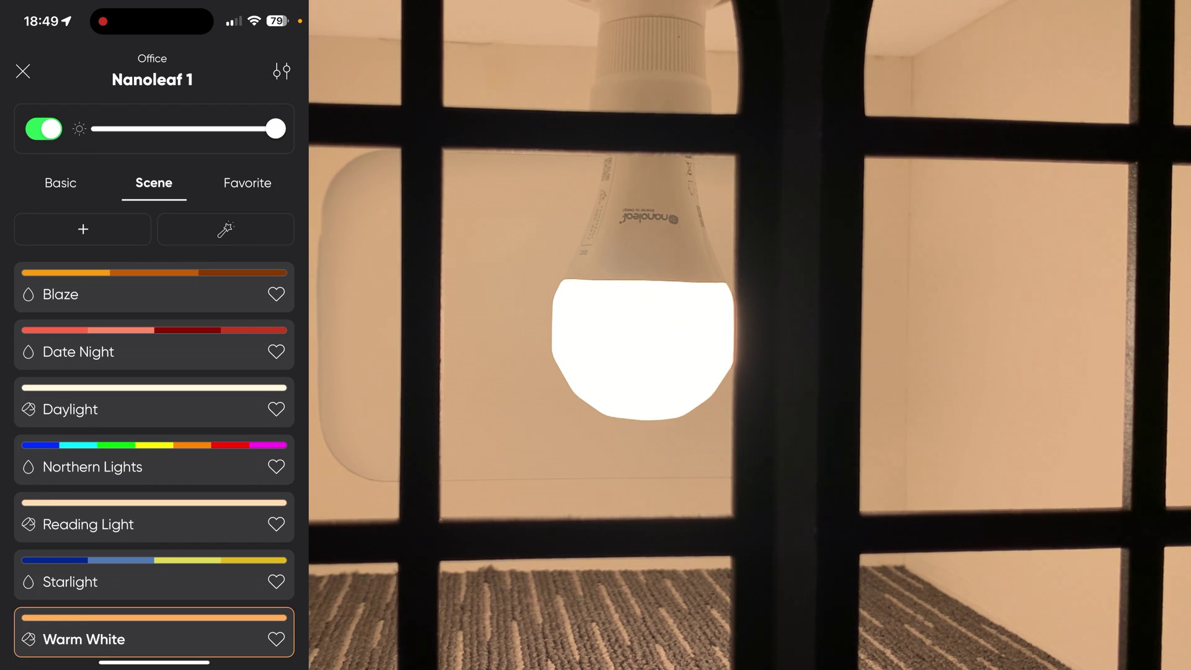
pyautogui.scroll(-1, 154, 456)
pyautogui.scroll(1, 154, 419)
# - Apply the Northern Lights, Starlight and Blaze scenes, then check Favorites
pyautogui.click(153, 444)
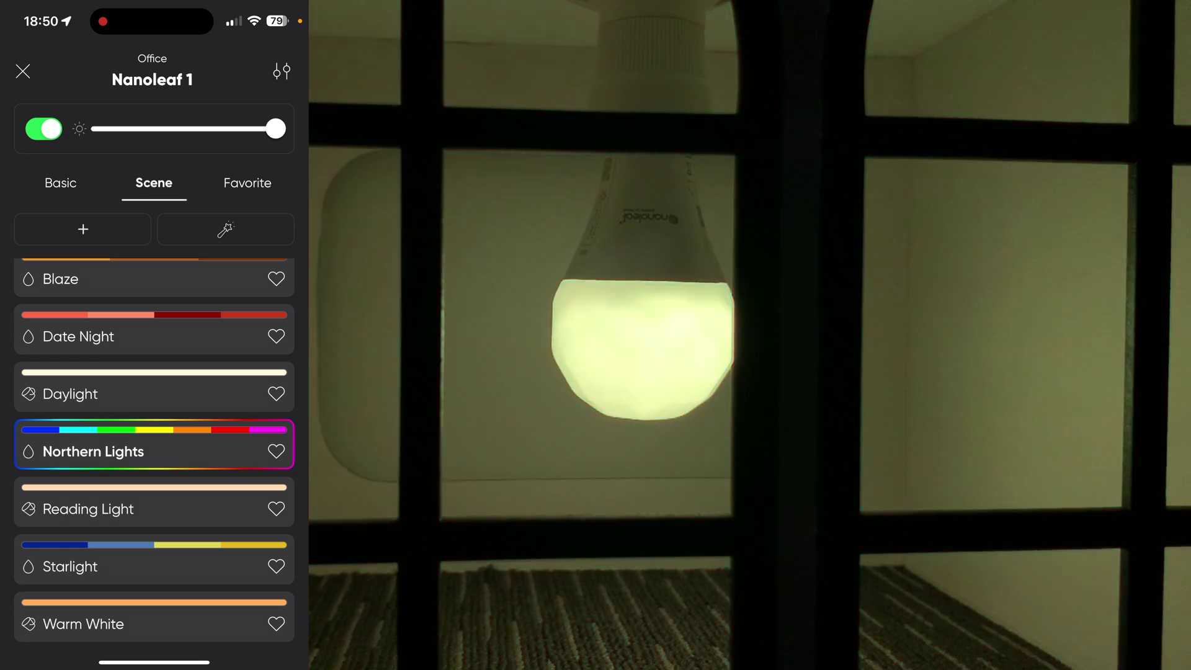
pyautogui.click(139, 566)
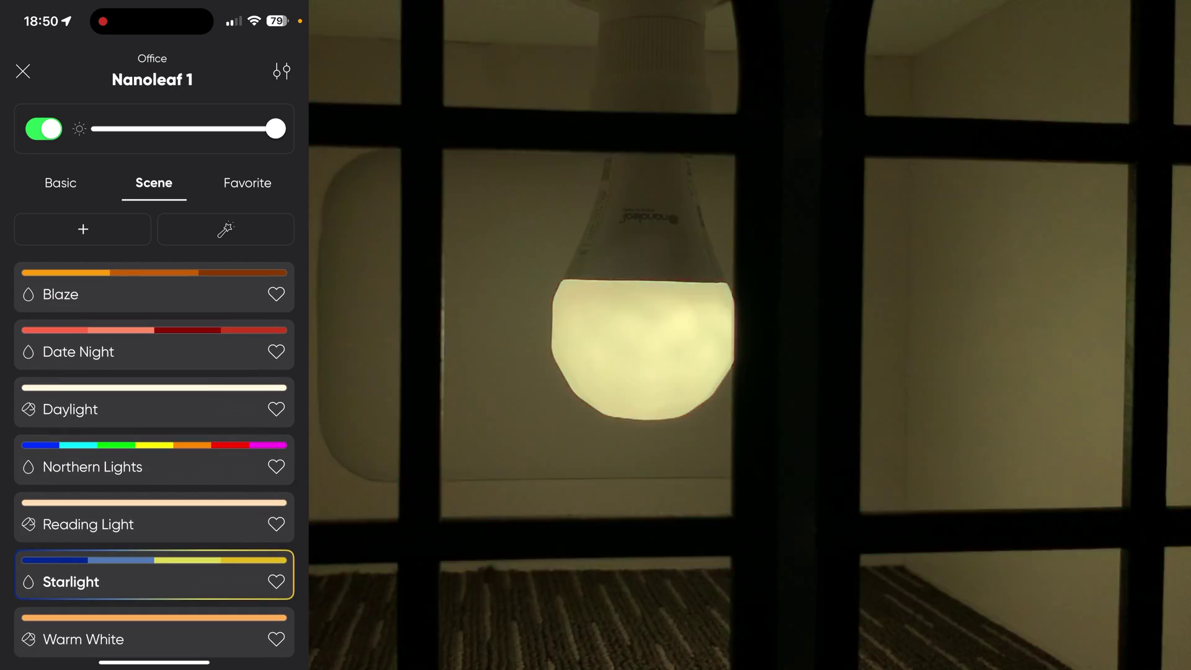
pyautogui.click(140, 294)
pyautogui.click(248, 183)
# - Set the bulb to a warm 2296K white, dim and restore brightness, and cycle power
pyautogui.click(61, 183)
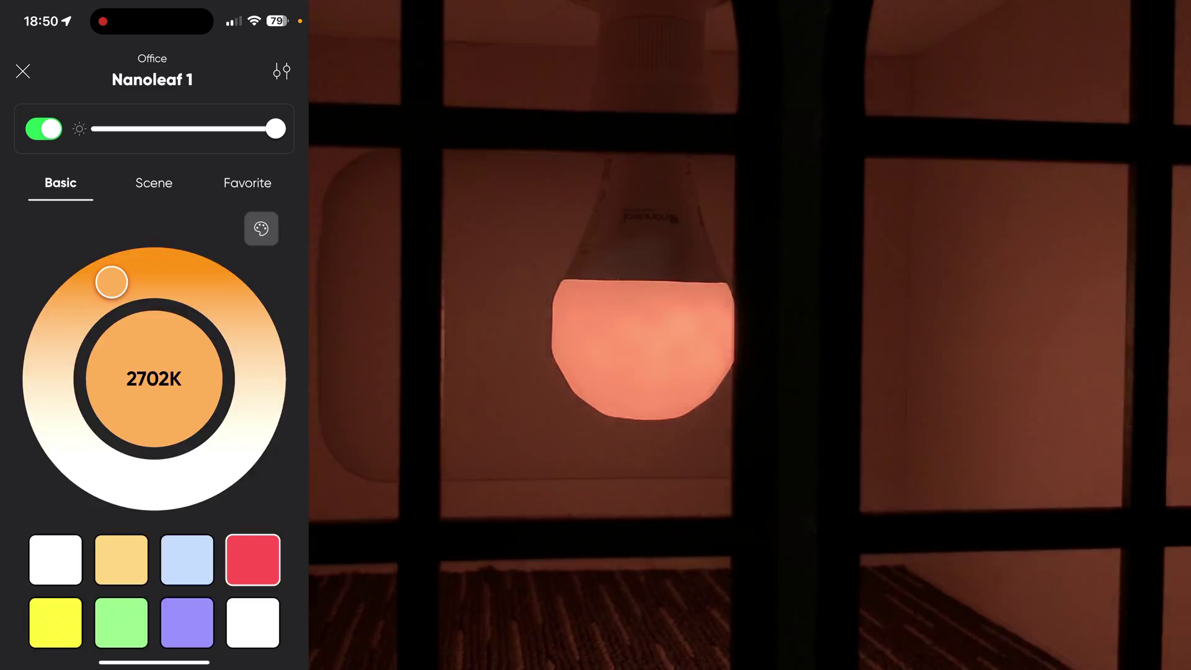
pyautogui.moveTo(111, 282); pyautogui.dragTo(166, 273)
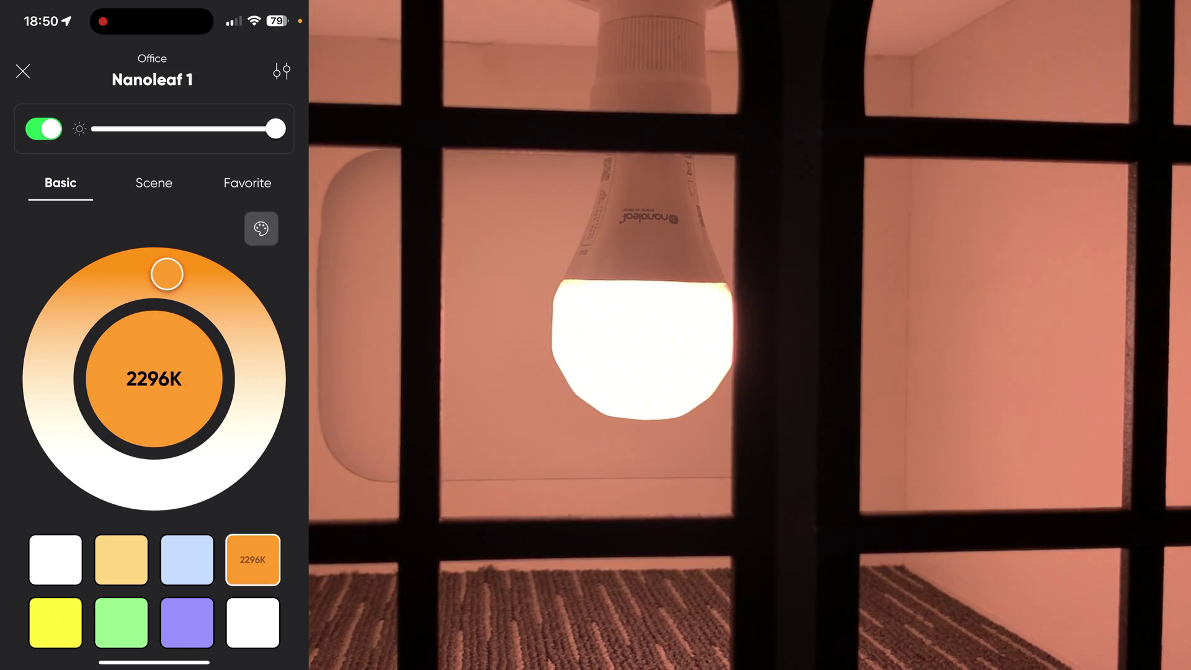
pyautogui.moveTo(276, 129)
pyautogui.mouseDown()
pyautogui.moveTo(140, 128)
pyautogui.moveTo(276, 128)
pyautogui.mouseUp()
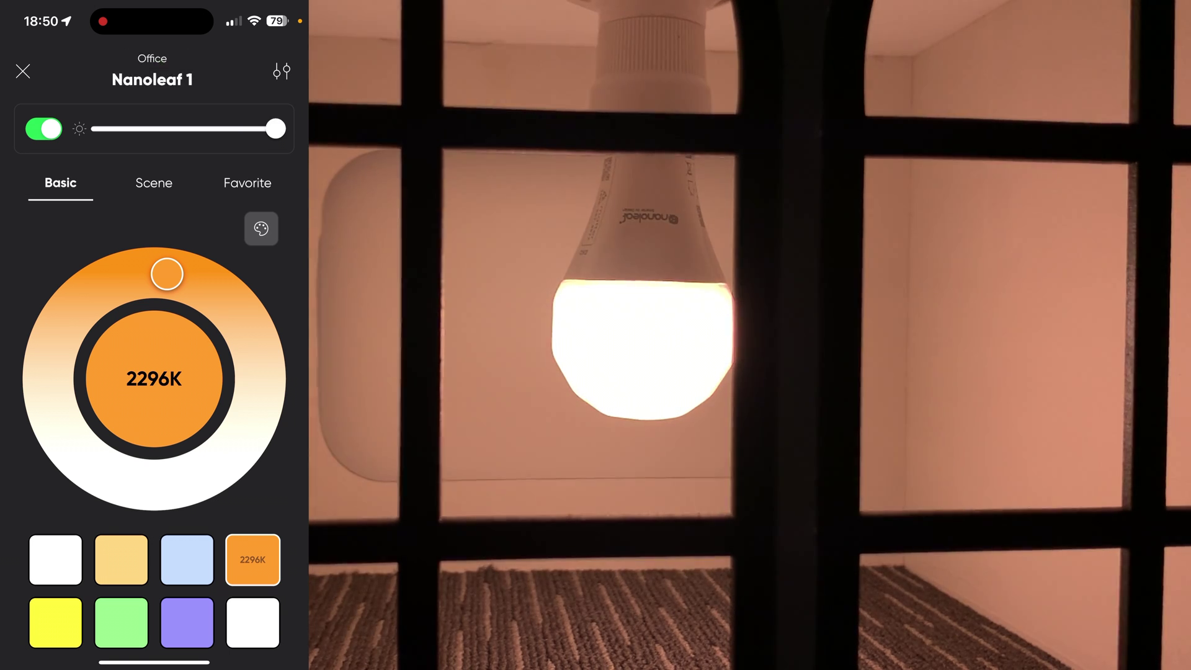
pyautogui.click(43, 129)
# - Read the Power Loss Recovery explanation in device settings, then switch it on
pyautogui.click(281, 70)
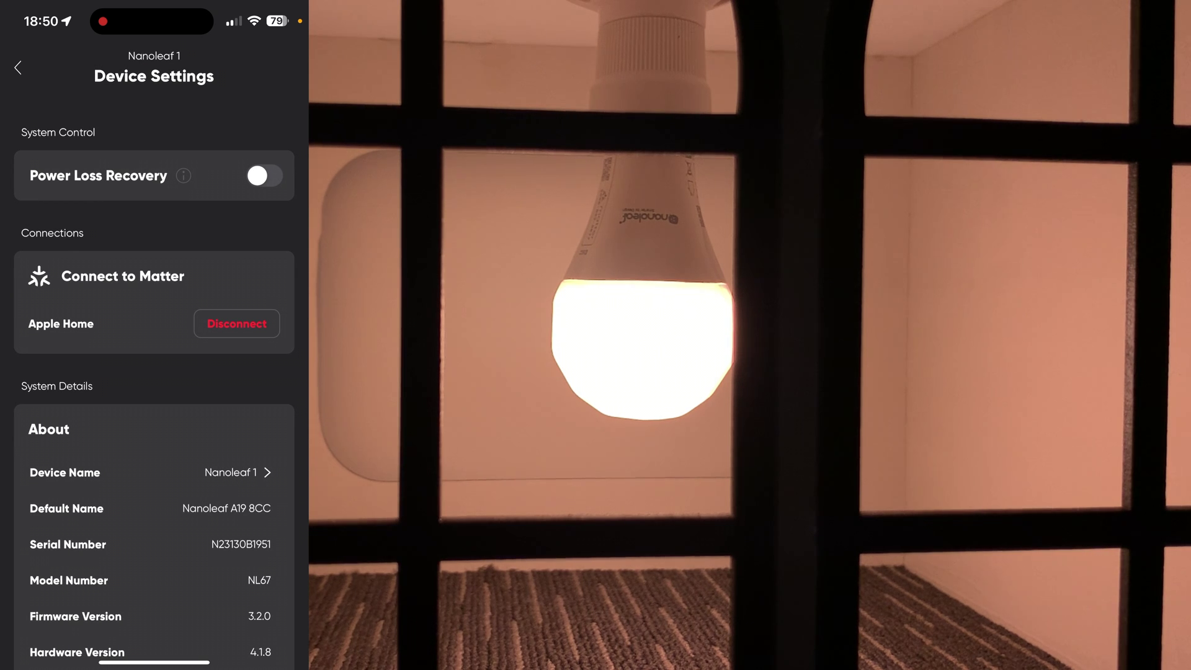
pyautogui.click(184, 176)
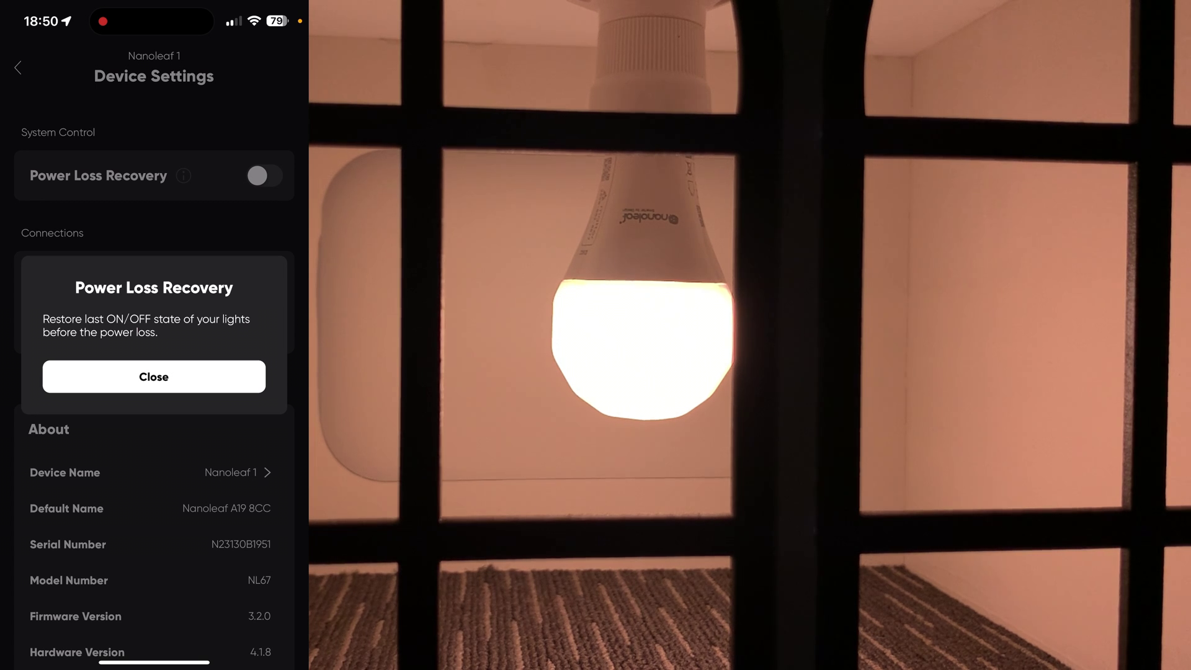
pyautogui.click(154, 376)
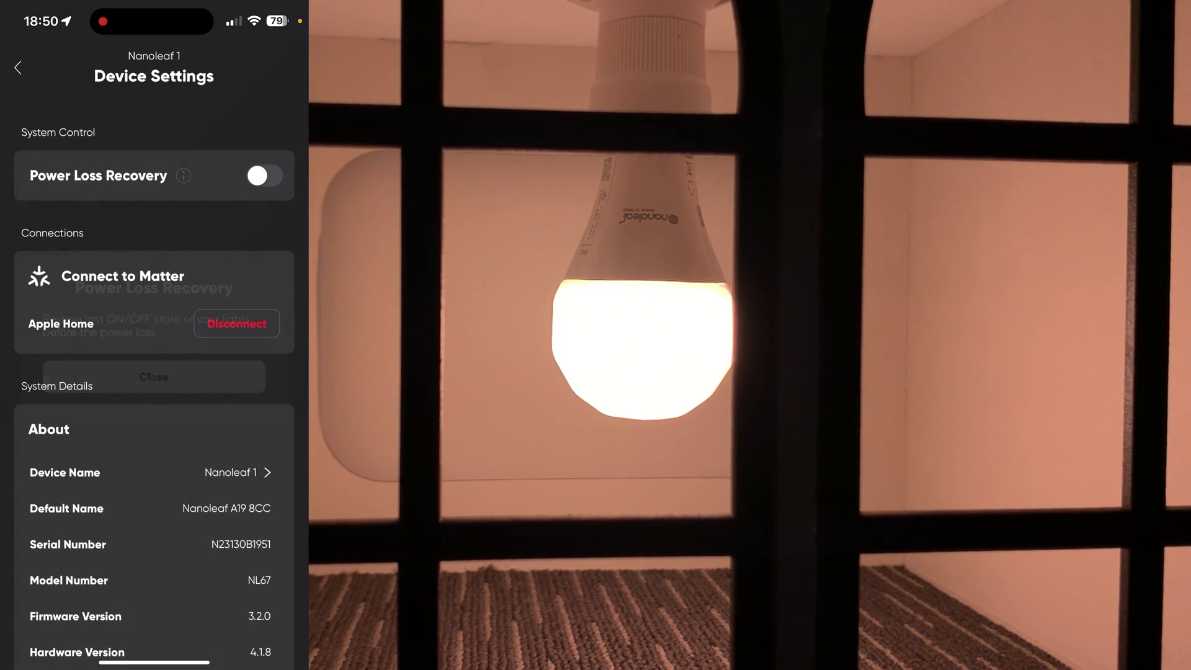
pyautogui.click(263, 176)
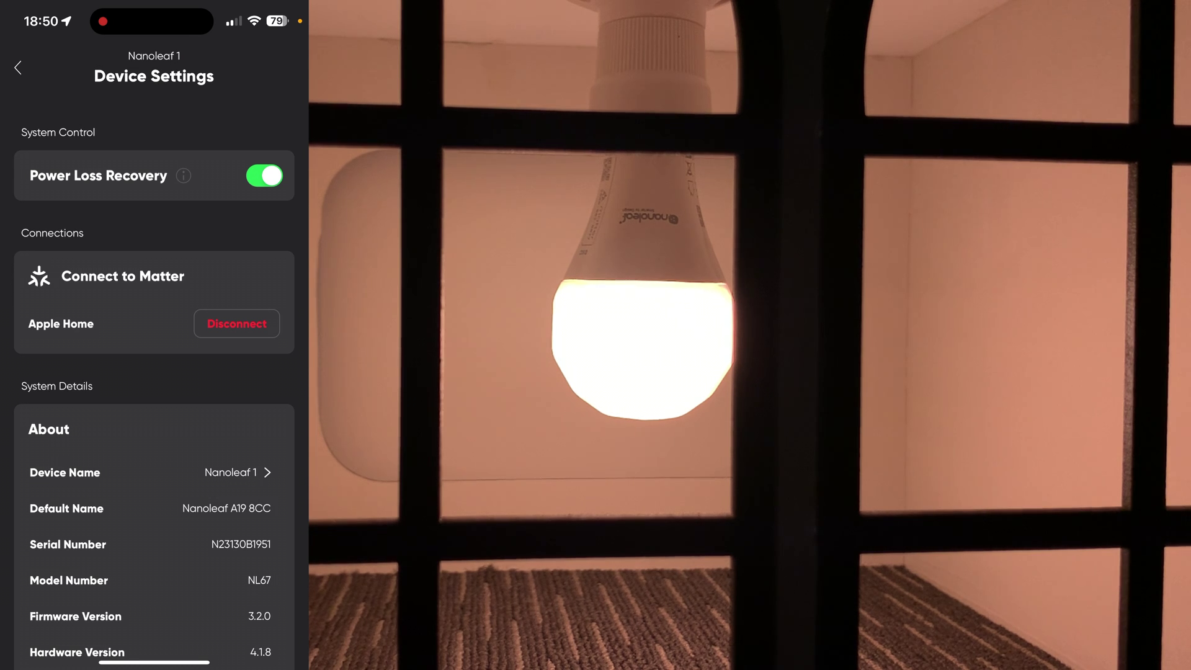
pyautogui.scroll(-1, 154, 372)
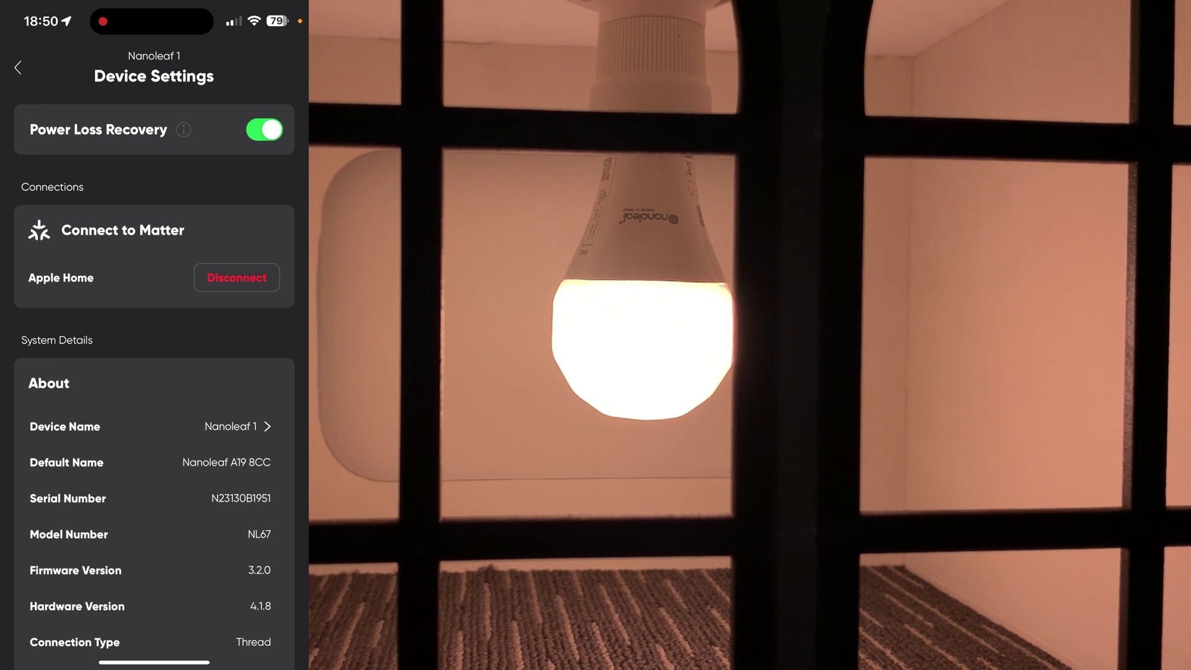
pyautogui.scroll(-3, 153, 373)
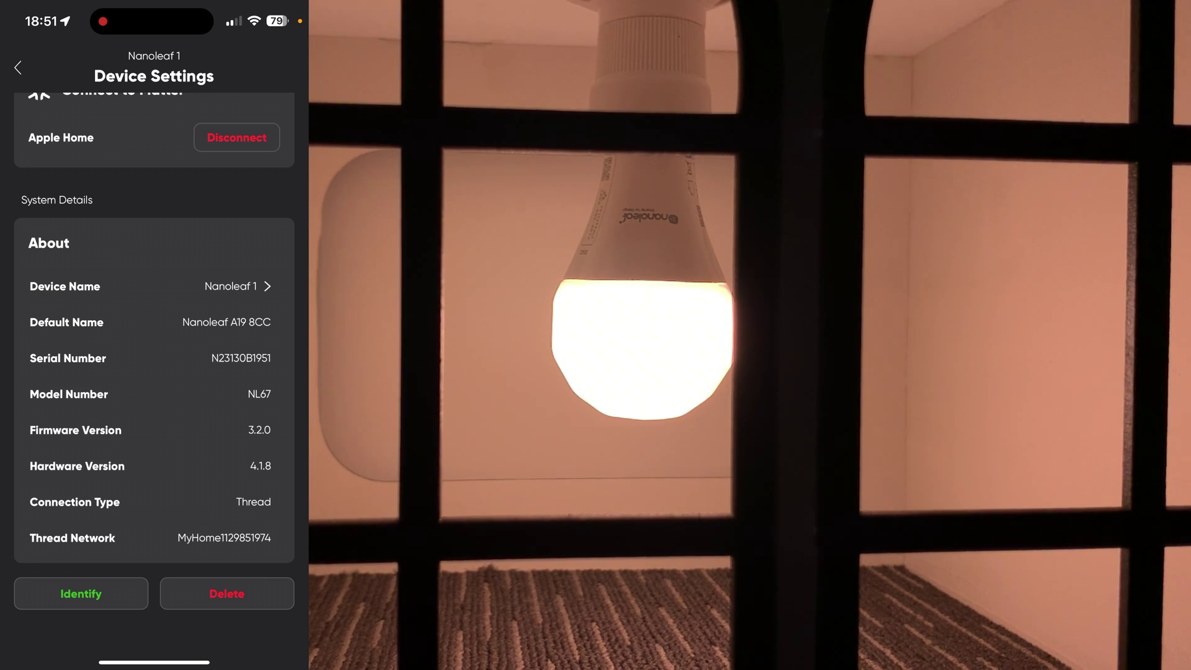
pyautogui.scroll(5, 154, 372)
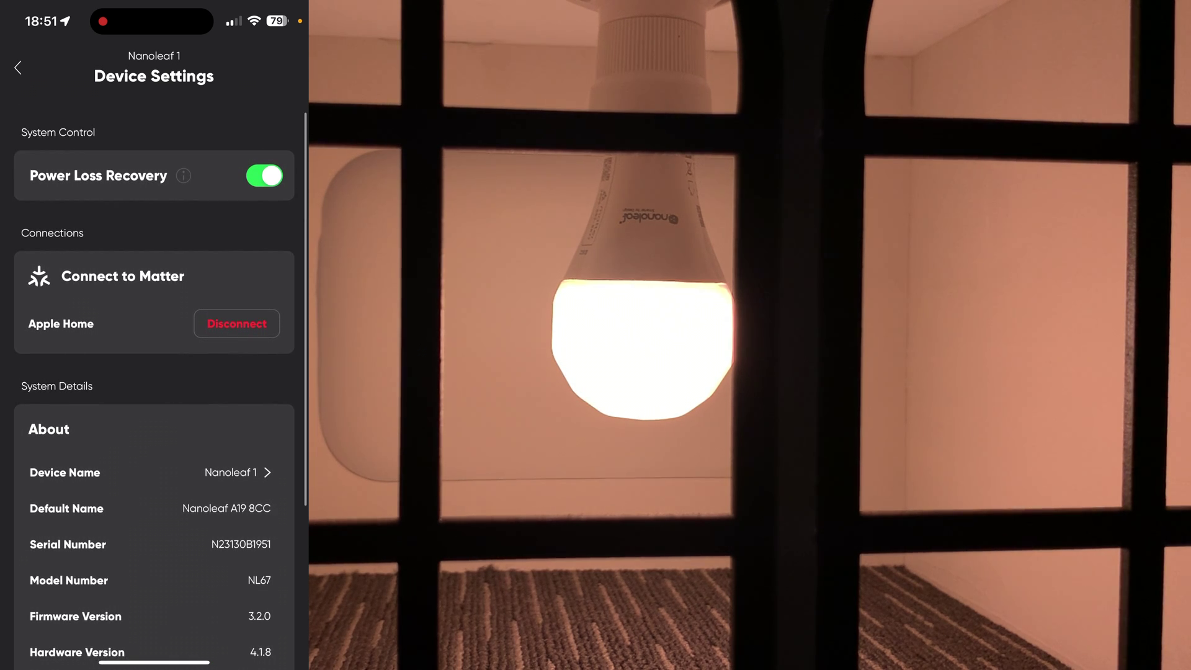
# - Switch Nanoleaf 1 to a cool white swatch
pyautogui.click(18, 67)
pyautogui.click(186, 559)
pyautogui.click(22, 71)
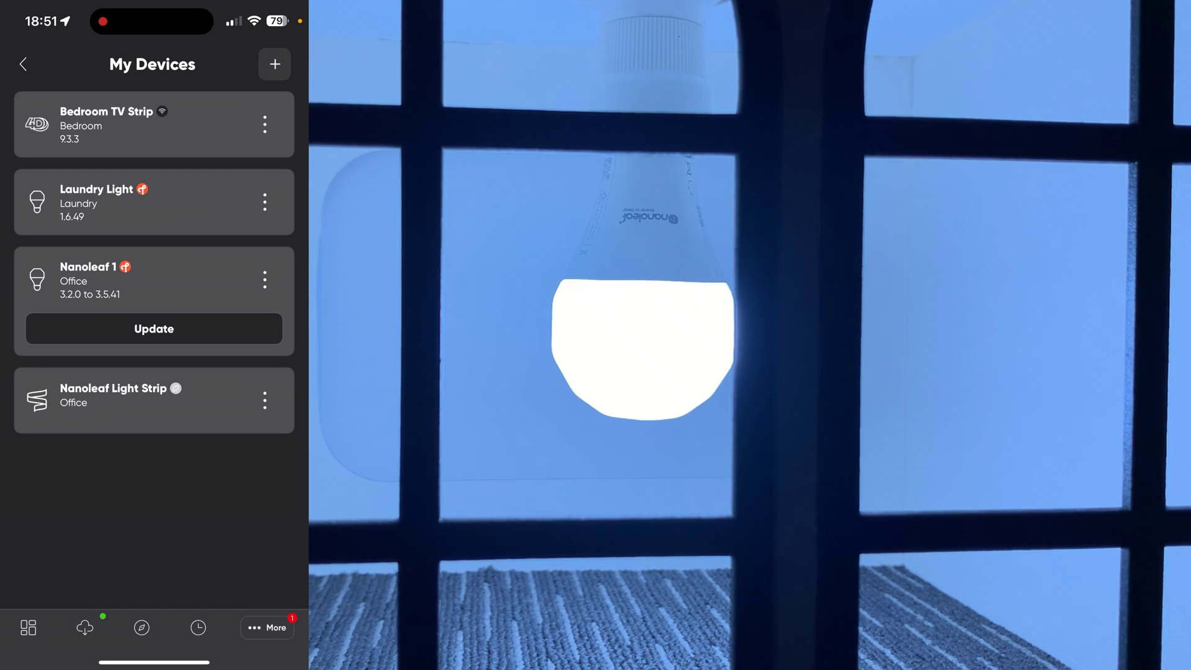
# - Move through the Home and More pages to My Devices, bringing up the critical update
pyautogui.click(29, 628)
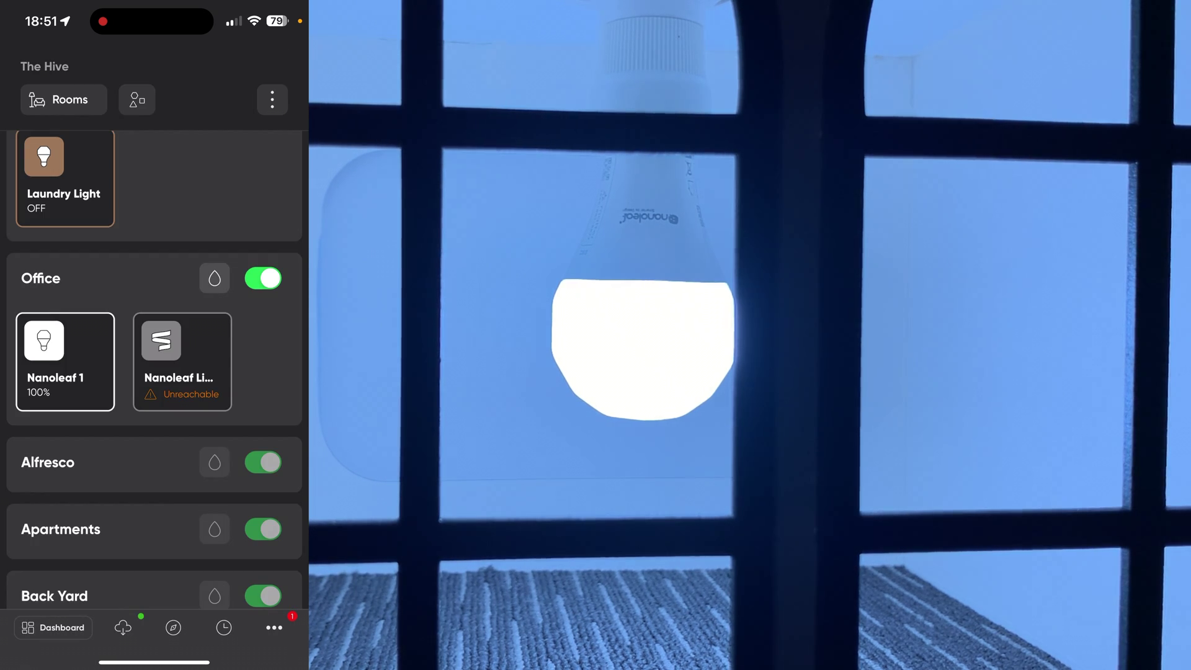
pyautogui.click(274, 628)
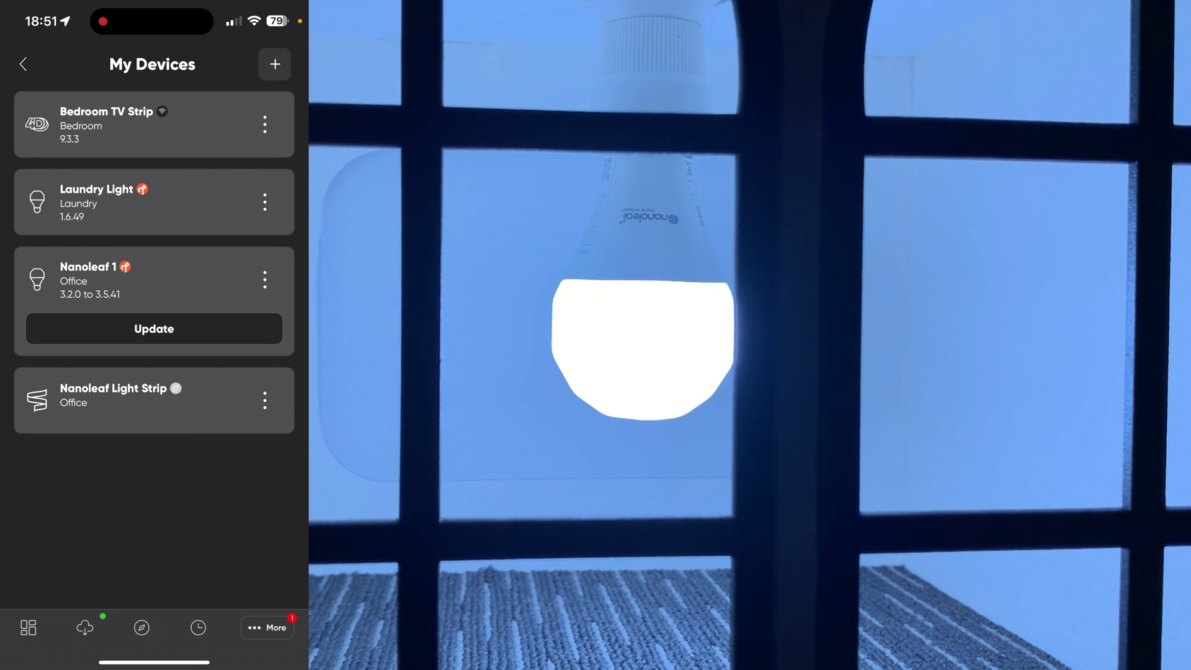
pyautogui.click(24, 63)
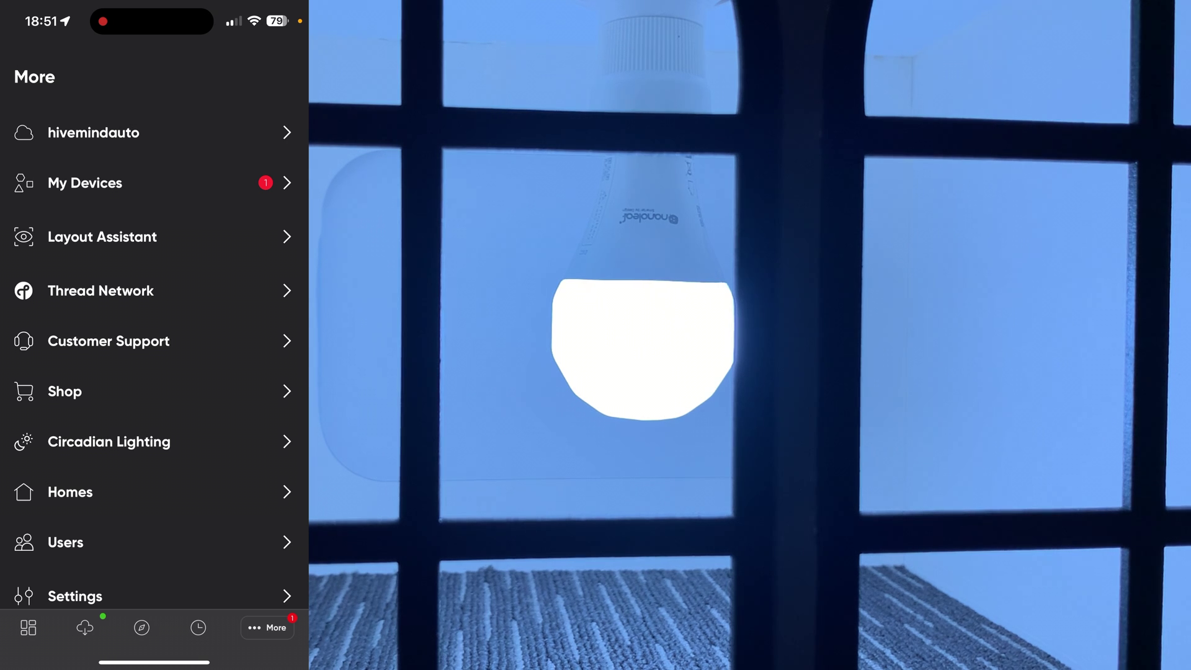
pyautogui.click(85, 183)
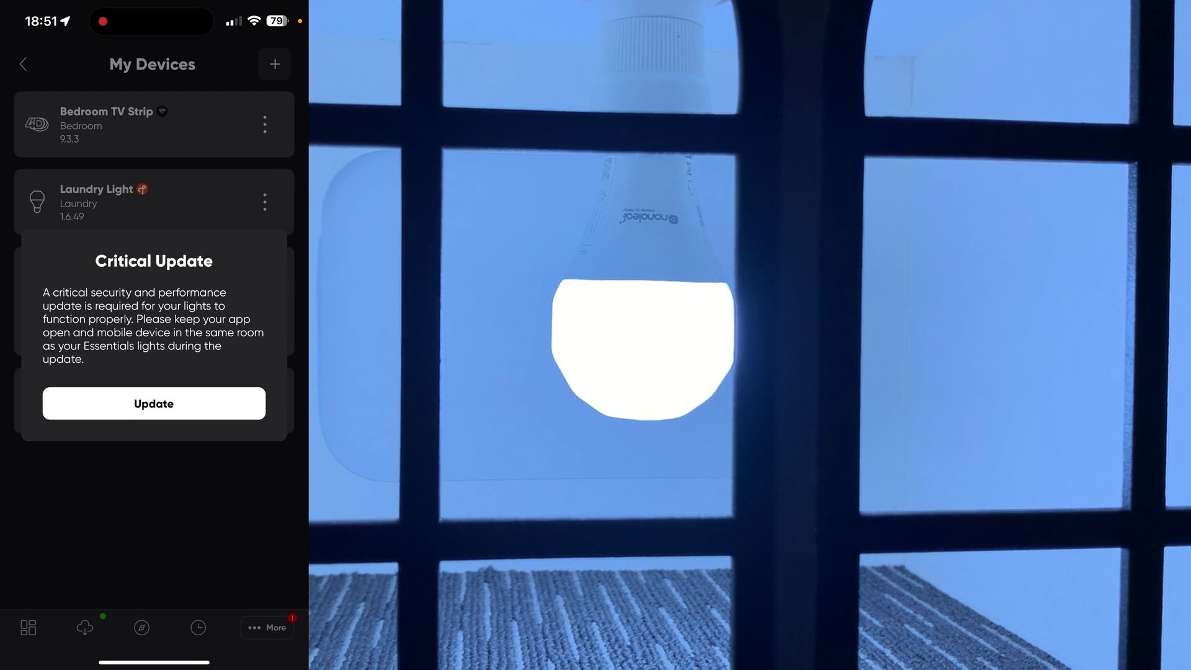
# - Install firmware 3.5.41 on Nanoleaf 1 and verify the version in Device Settings
pyautogui.click(153, 402)
pyautogui.click(154, 331)
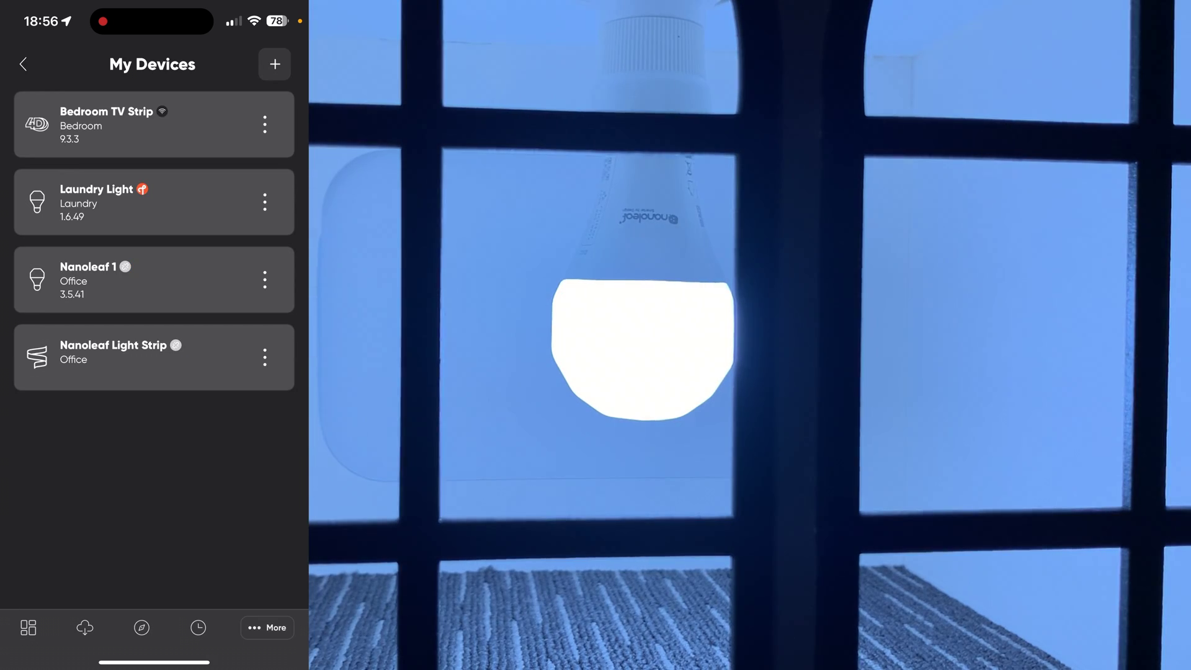
pyautogui.click(265, 279)
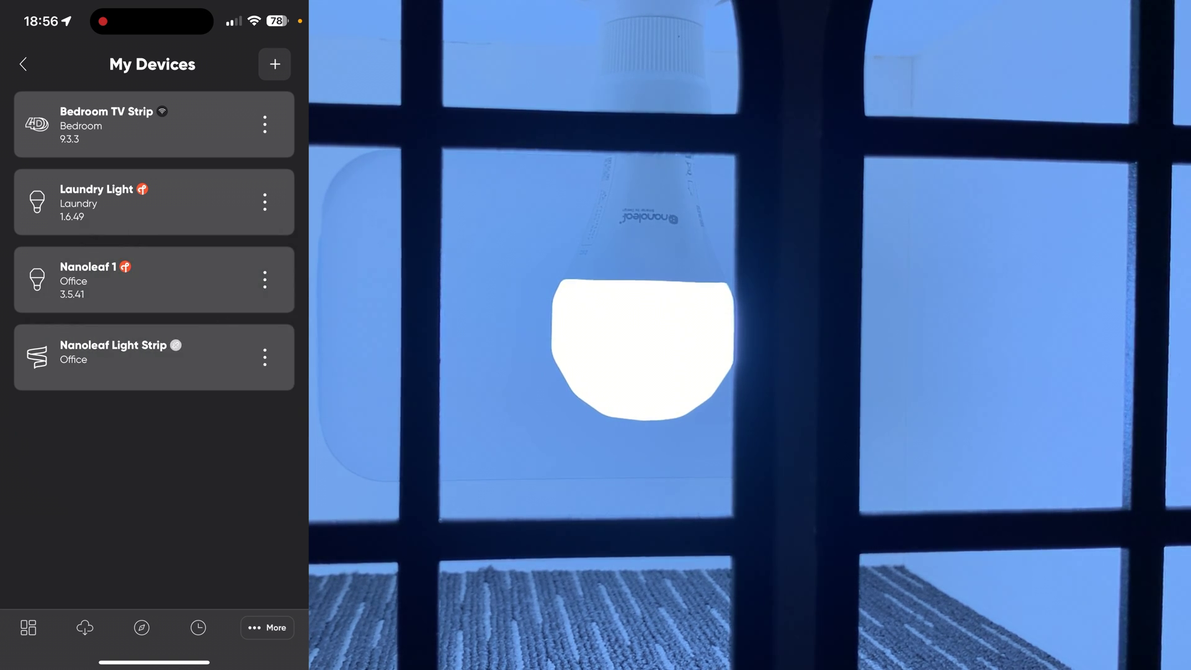
pyautogui.click(265, 279)
pyautogui.click(141, 375)
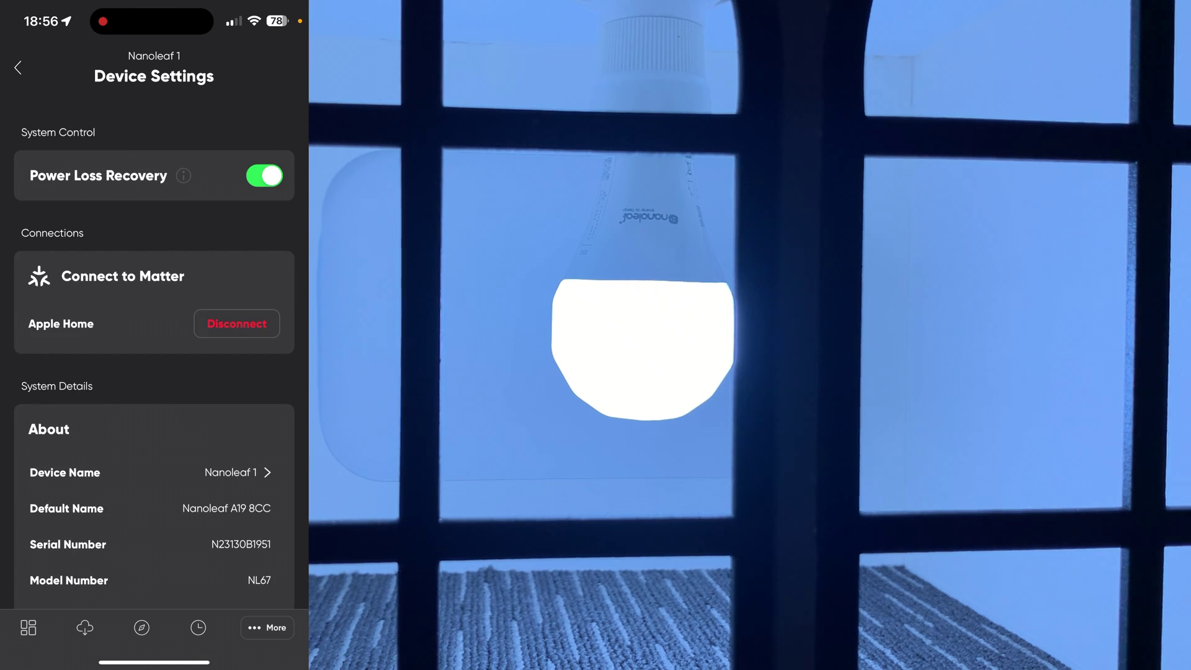
pyautogui.scroll(-5, 153, 373)
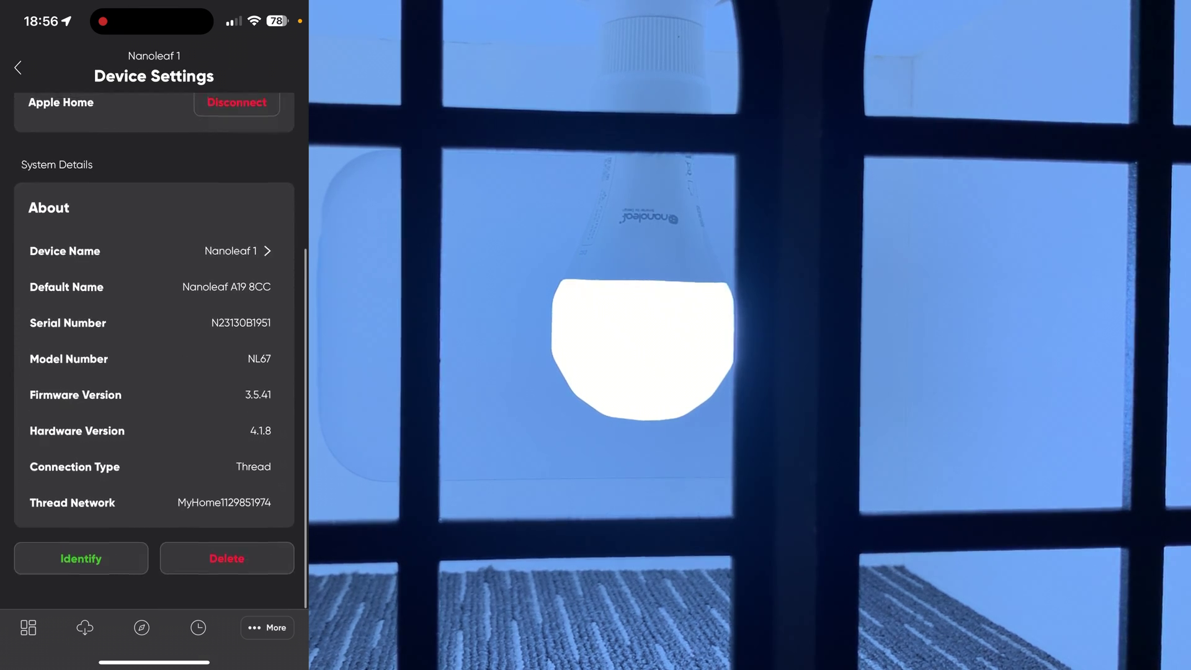
pyautogui.click(18, 67)
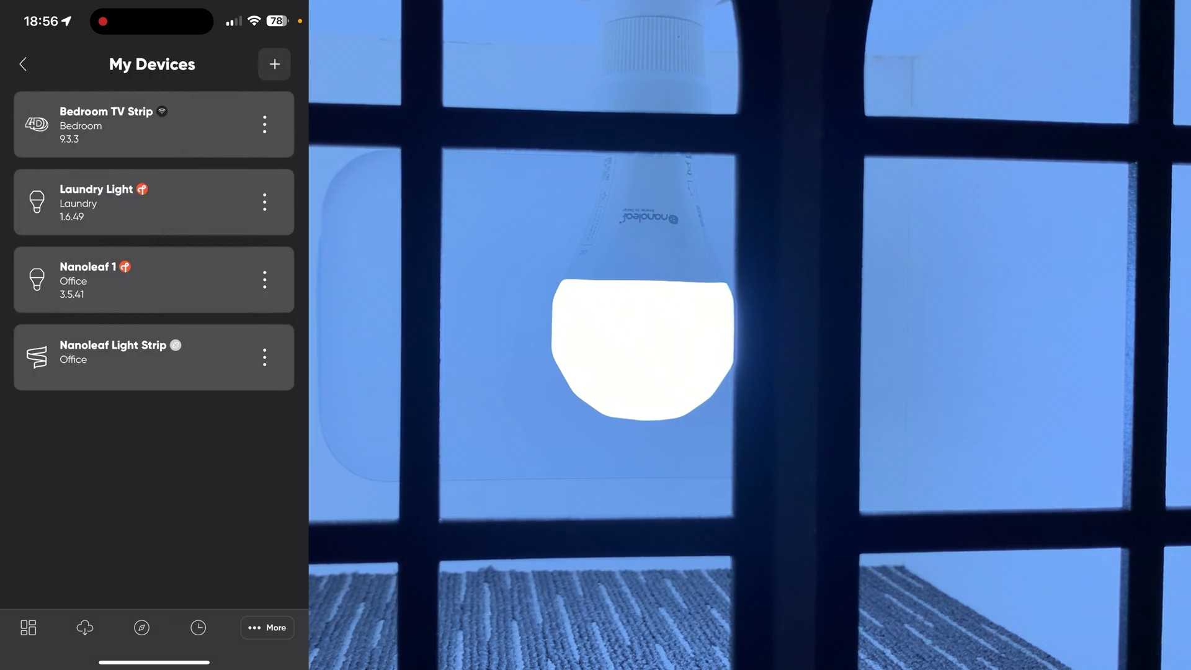